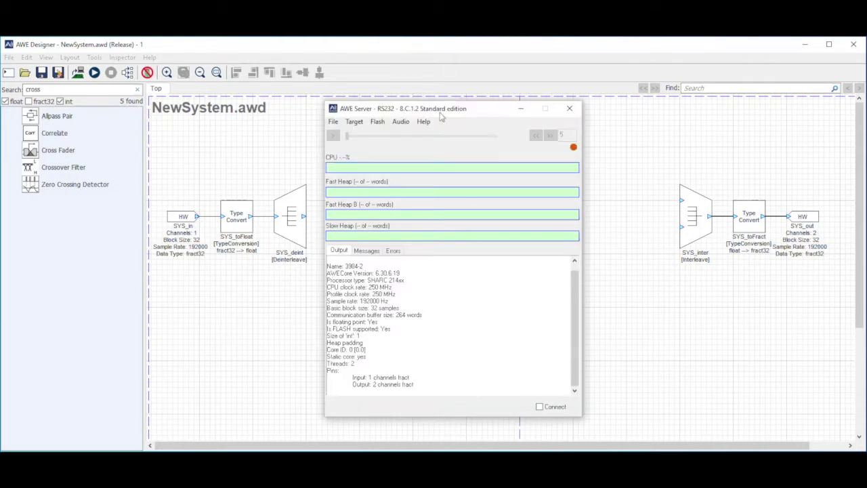
Move the AWE Server window aside, tick Connect to the DSP target, then minimize the window.
left_click_drag(443, 112, 473, 122)
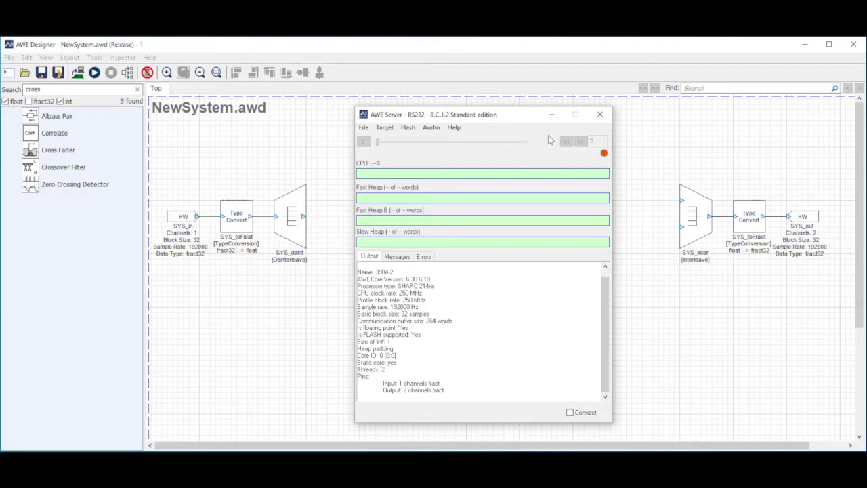
left_click_drag(518, 117, 559, 90)
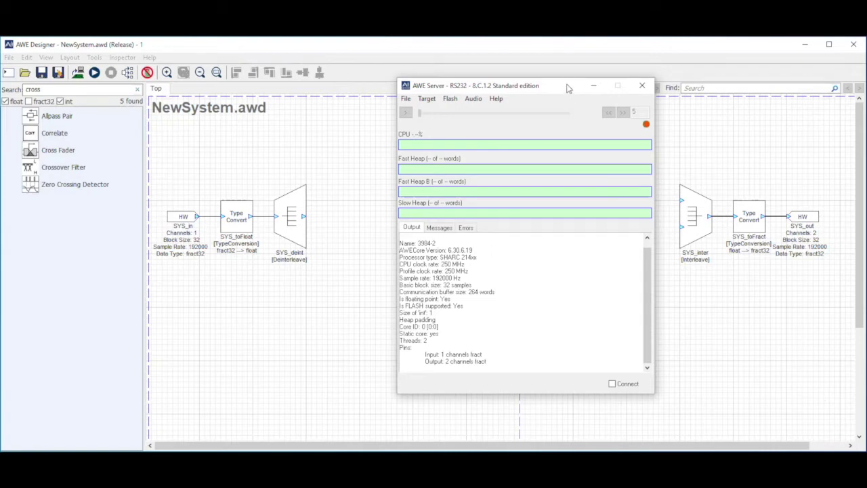
left_click_drag(558, 85, 559, 112)
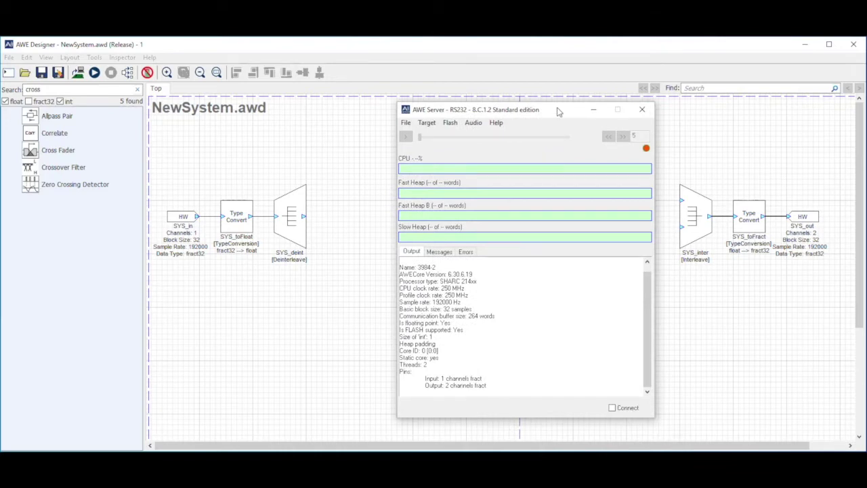
mouse_move(557, 112)
left_mouse_down()
mouse_move(491, 105)
mouse_move(583, 114)
mouse_move(554, 118)
left_mouse_up()
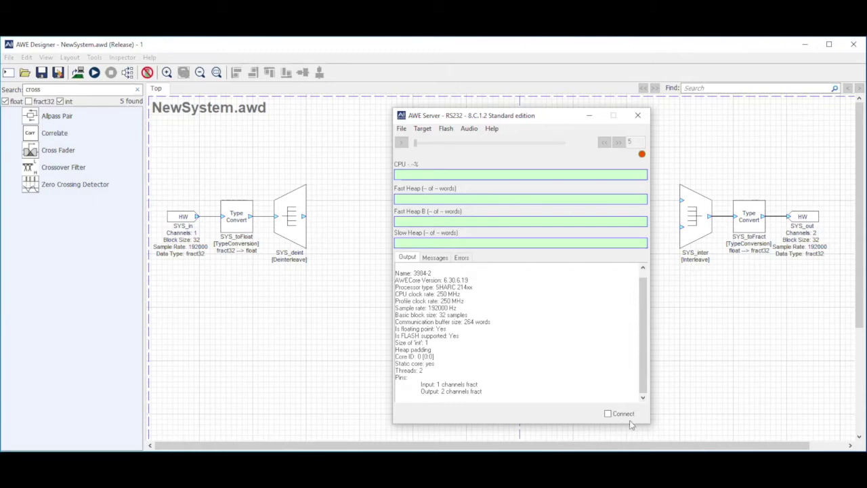
left_click(608, 413)
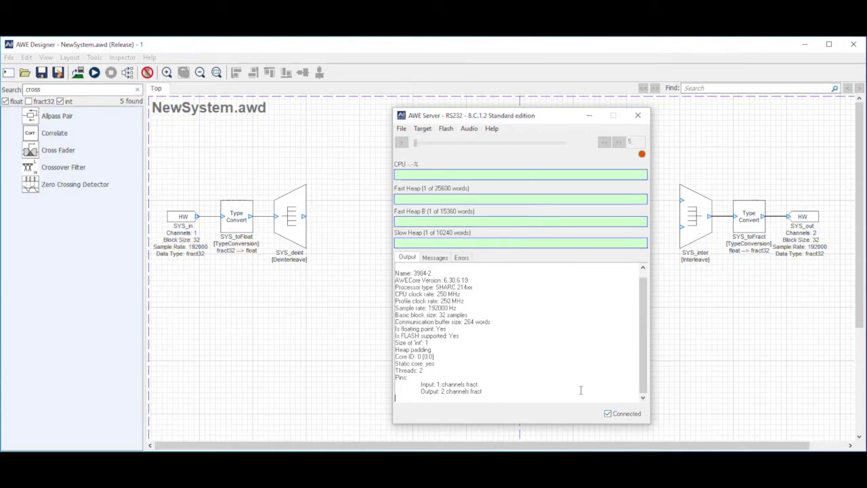
left_click(590, 115)
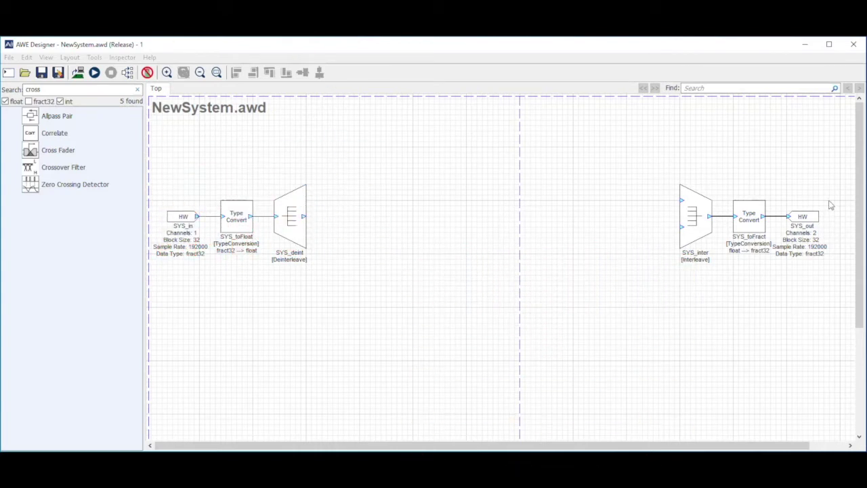
Clear the old module search and search the library for 'cro'.
double_click(41, 89)
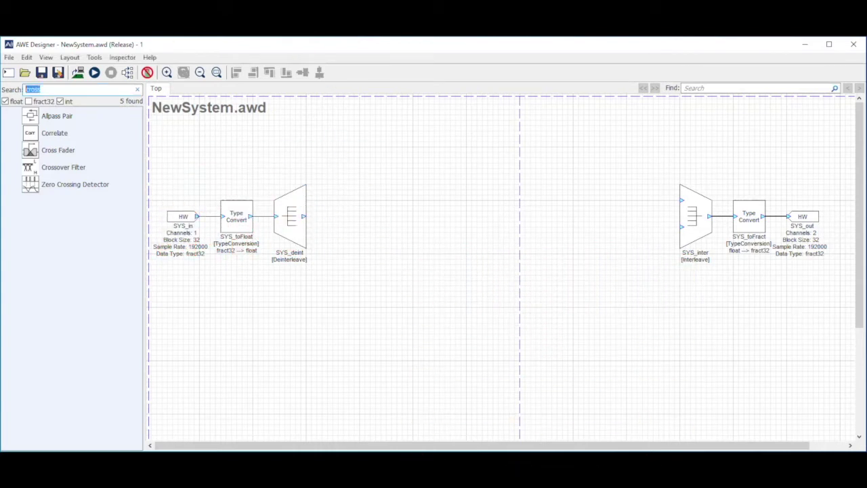
key("BackSpace")
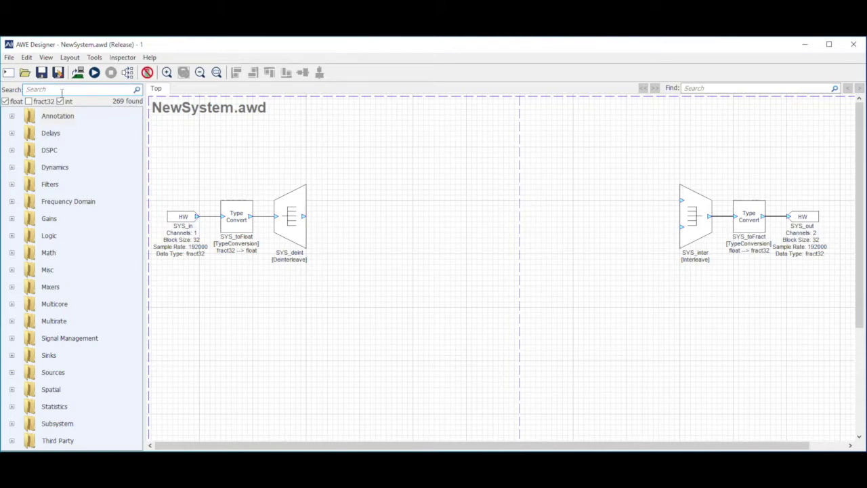
type("cross")
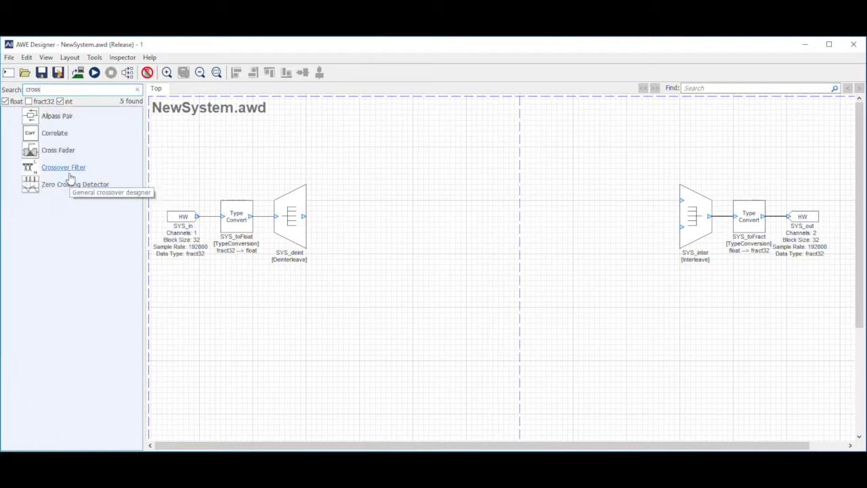
Place a Crossover Filter between SYS_deint and SYS_inter, wire its input and outputs, then run.
left_click_drag(72, 172, 449, 215)
left_click(319, 228)
left_click_drag(305, 220, 443, 217)
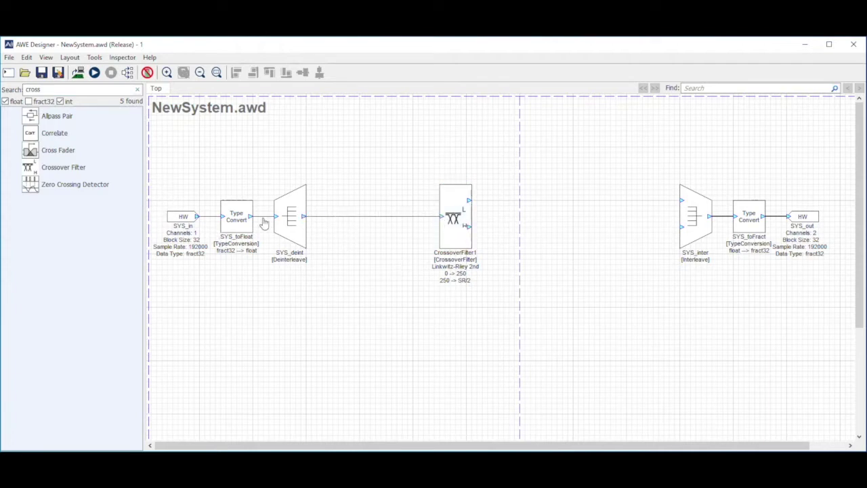
left_click_drag(469, 201, 474, 231)
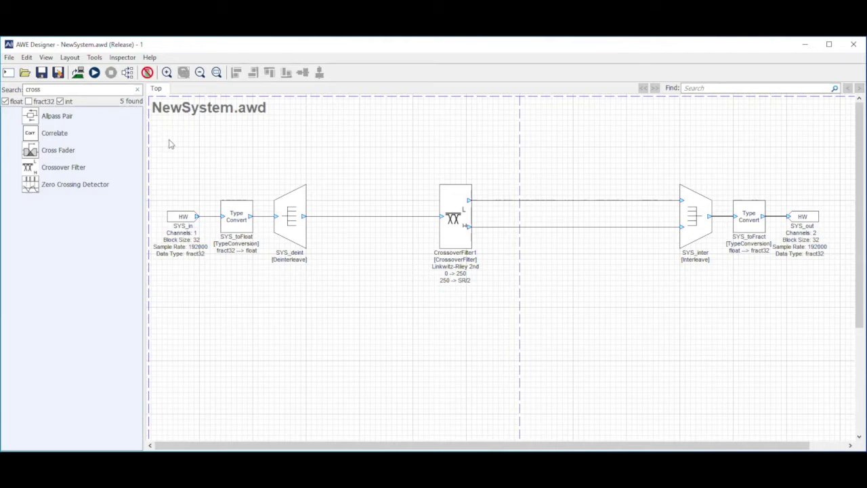
left_click(94, 73)
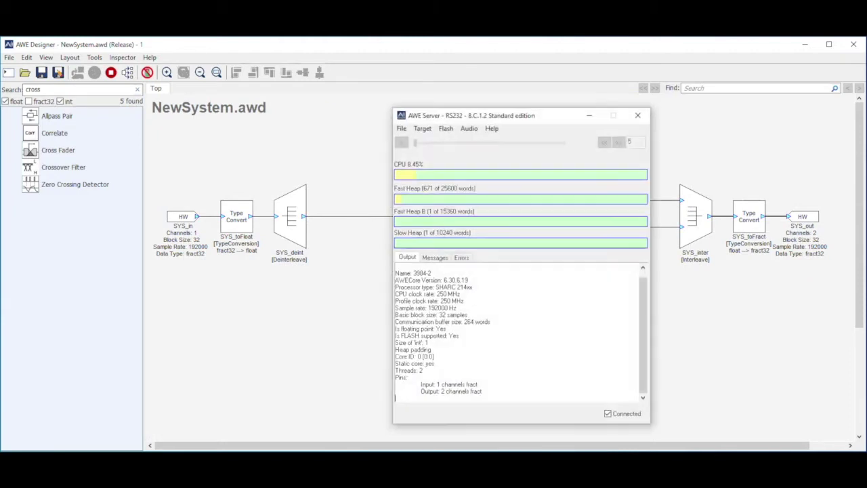
Check the running crossover system's CPU and heap usage in AWE Server, then stop it.
left_click_drag(504, 120, 667, 130)
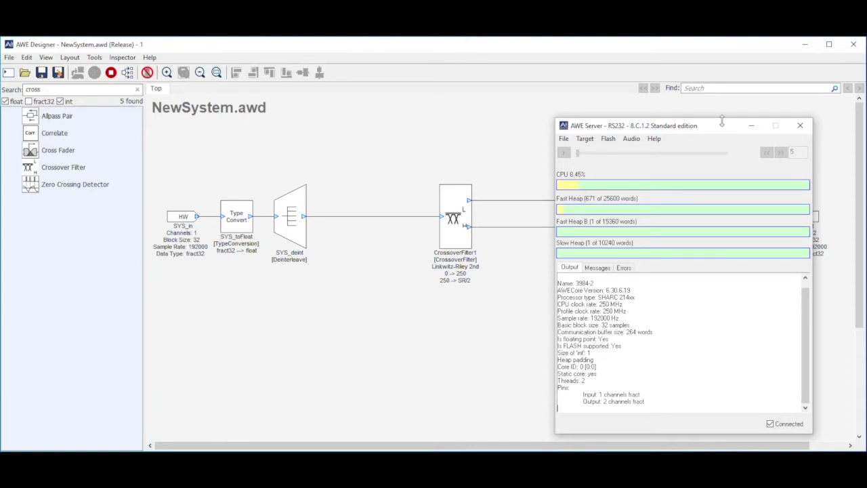
left_click(749, 127)
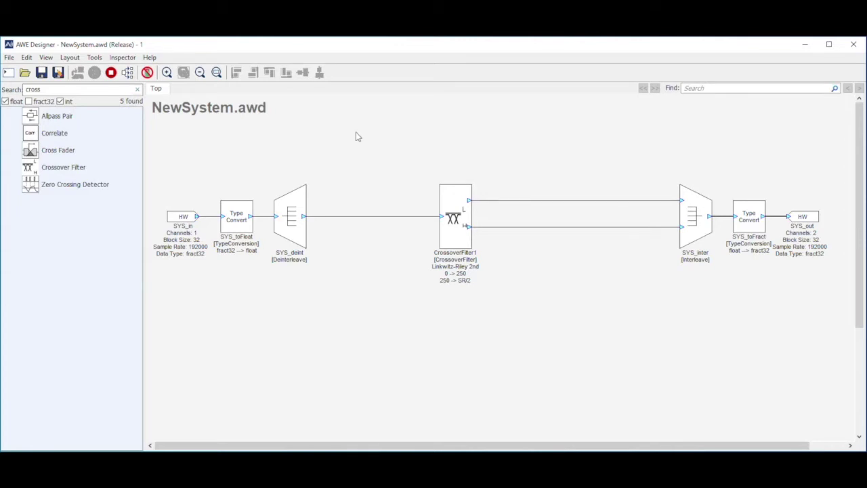
left_click(110, 73)
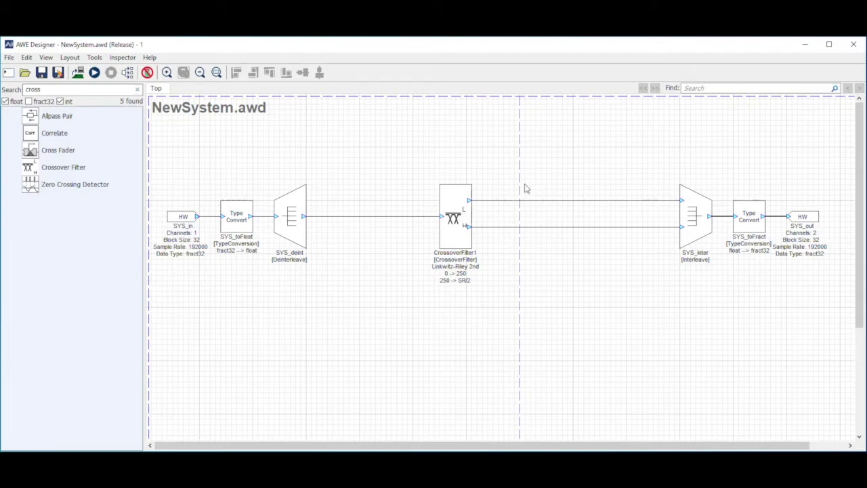
Inspect the signals on the crossover's upper and lower output wires.
left_click(506, 202)
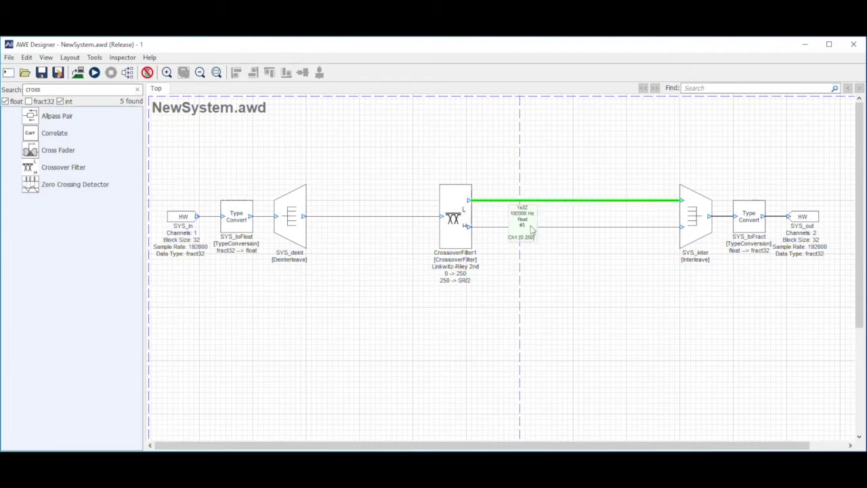
left_click(577, 232)
left_click(582, 299)
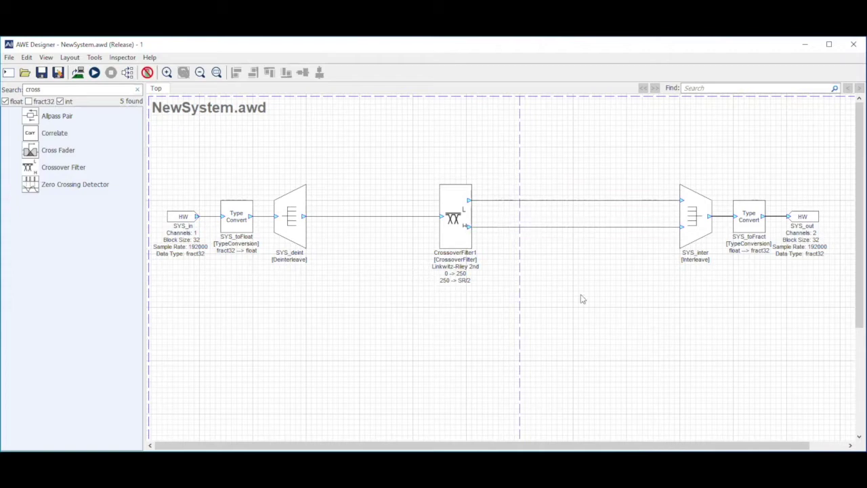
left_click(621, 230)
left_click(610, 221)
left_click(609, 200)
left_click(587, 270)
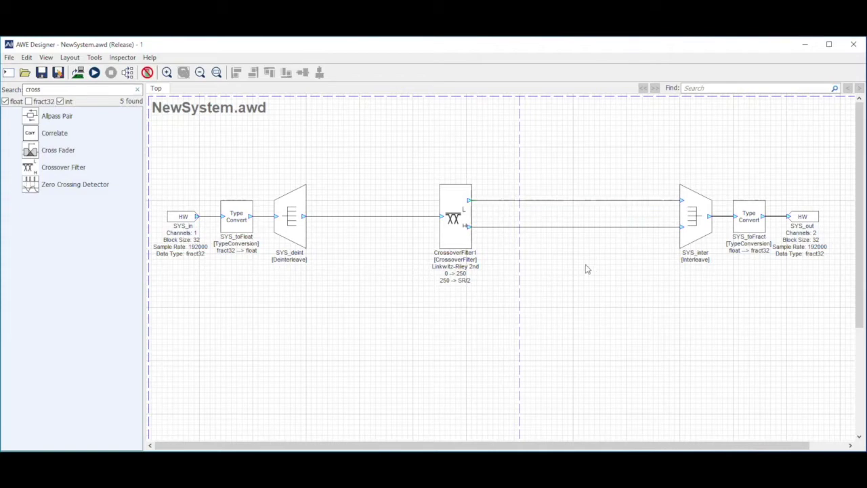
Change CrossoverFilter1's cutoff frequency from 250 Hz to 500 Hz in its inspector.
double_click(457, 207)
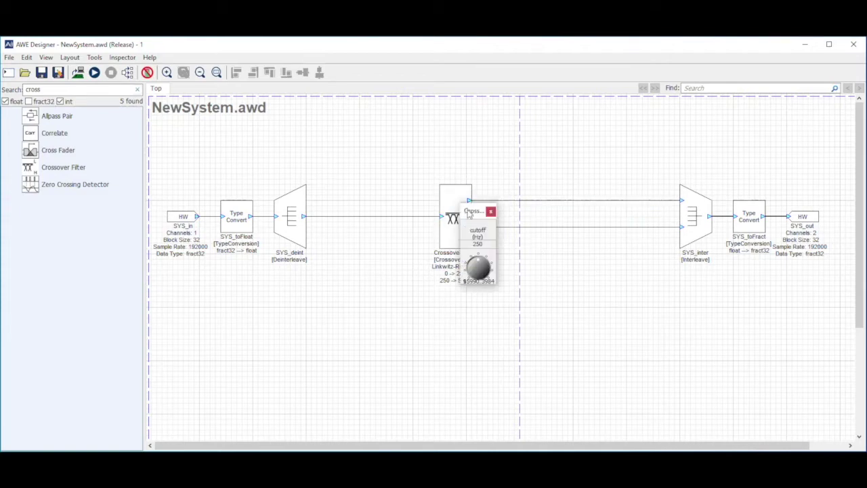
left_click_drag(471, 212, 490, 141)
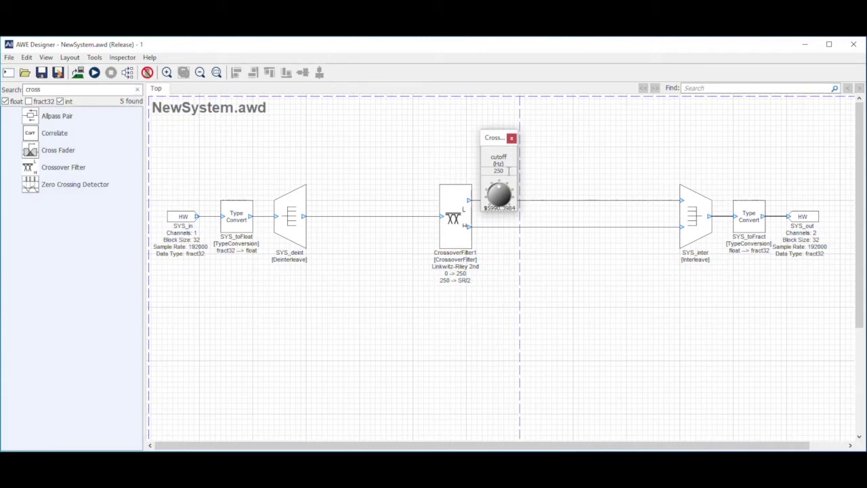
double_click(509, 171)
type("5")
key("Return")
left_click(513, 140)
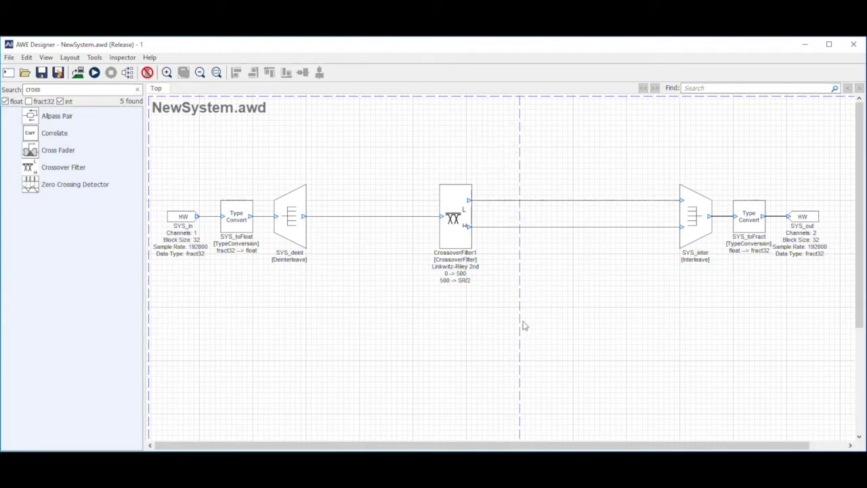
Set the crossover filter's order argument to 4th (24 dB/oct) in Module Properties.
right_click(457, 202)
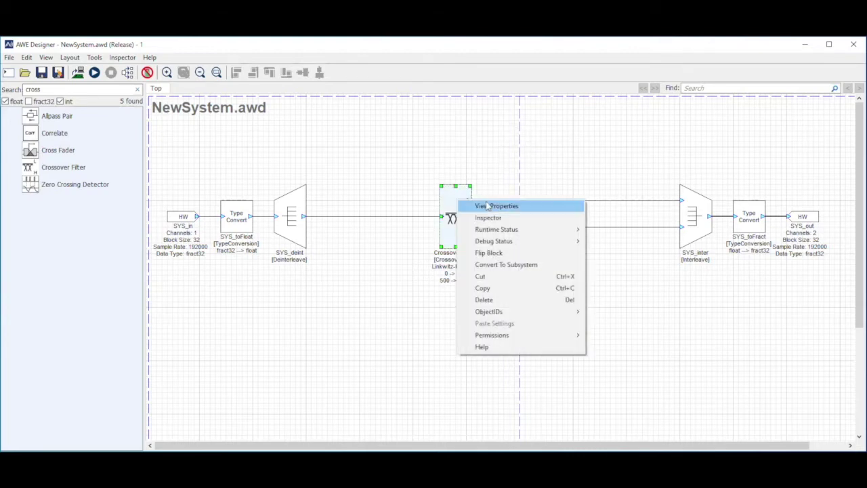
left_click(486, 206)
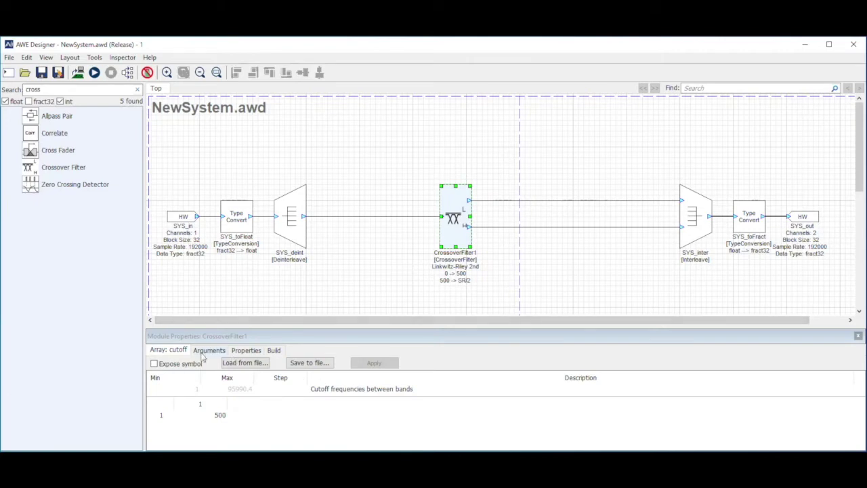
left_click(305, 293)
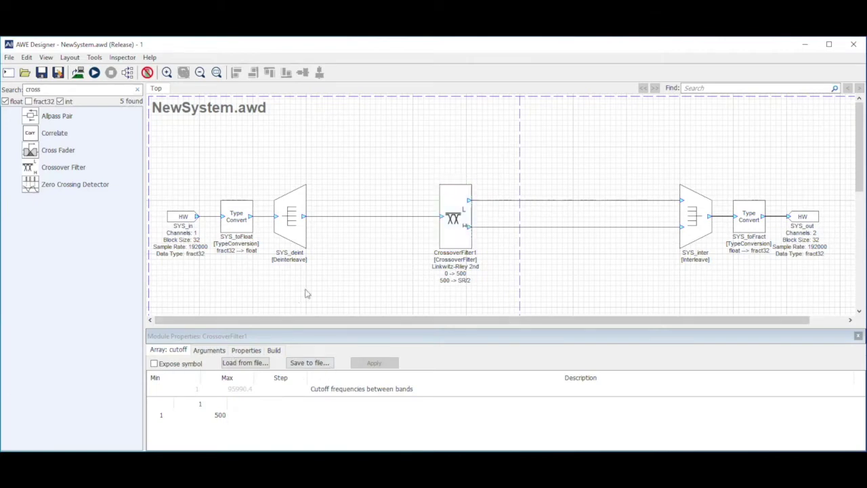
left_click(209, 350)
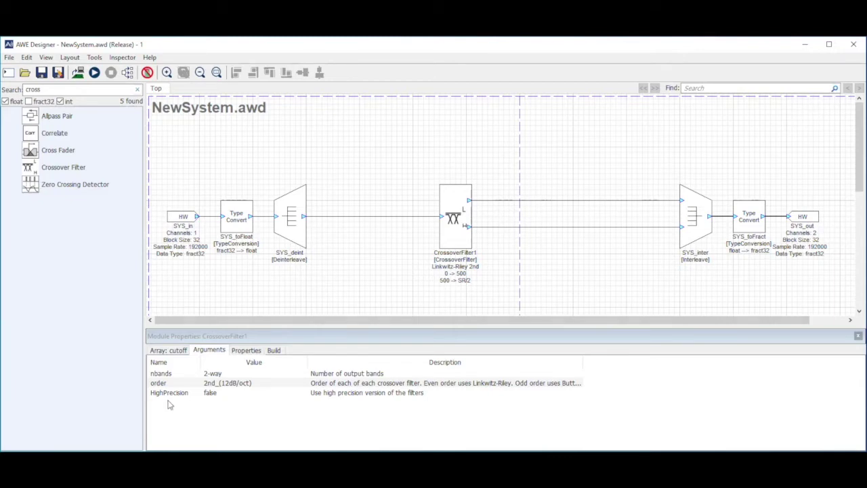
left_click(296, 387)
left_click(302, 382)
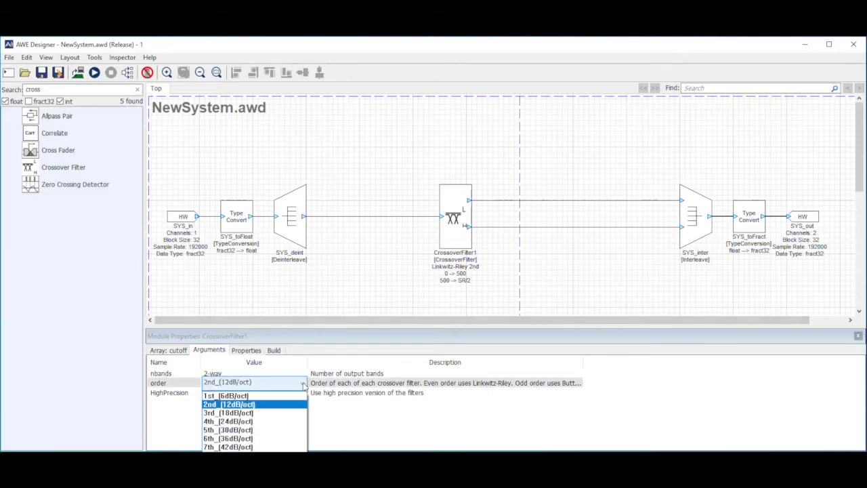
left_click(229, 421)
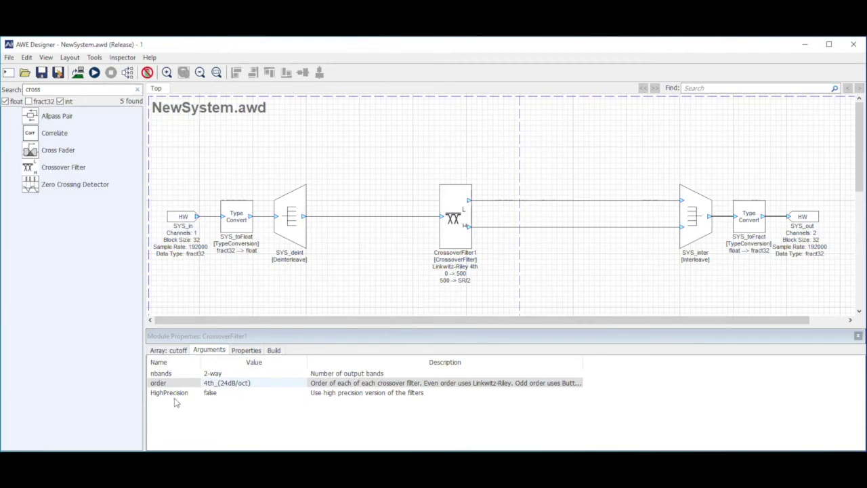
Set the crossover's HighPrecision argument to true and close Module Properties.
left_click(298, 398)
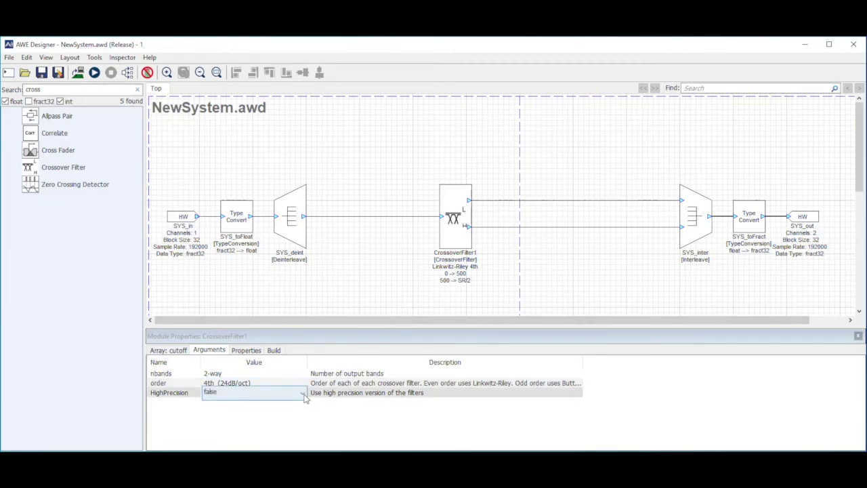
left_click(304, 398)
left_click(274, 418)
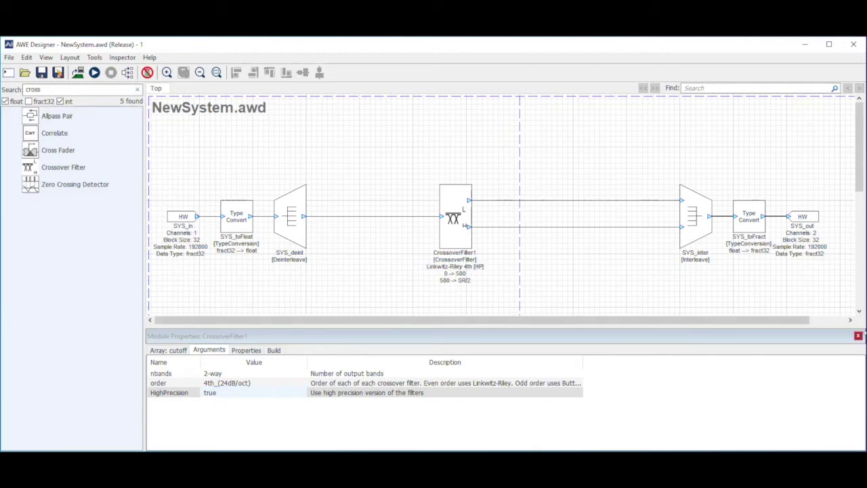
left_click(859, 335)
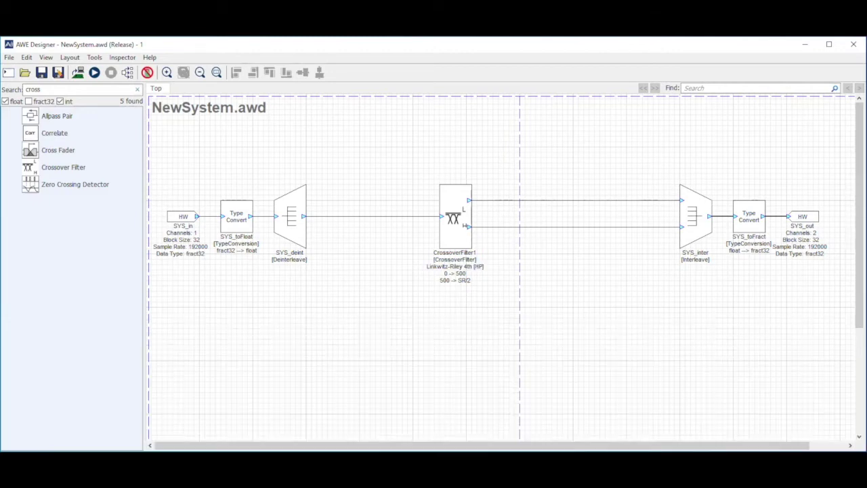
Run the crossover design on the DSP, stop it, and delete the 'cross' search text.
left_click(95, 72)
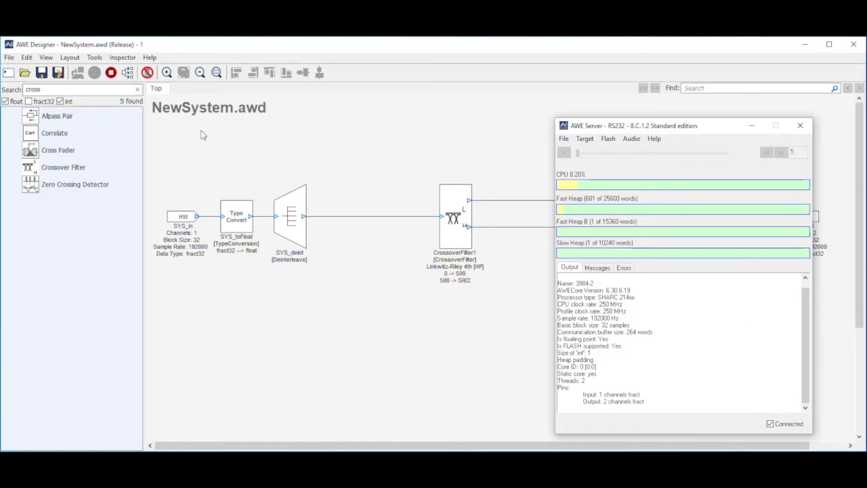
left_click(112, 73)
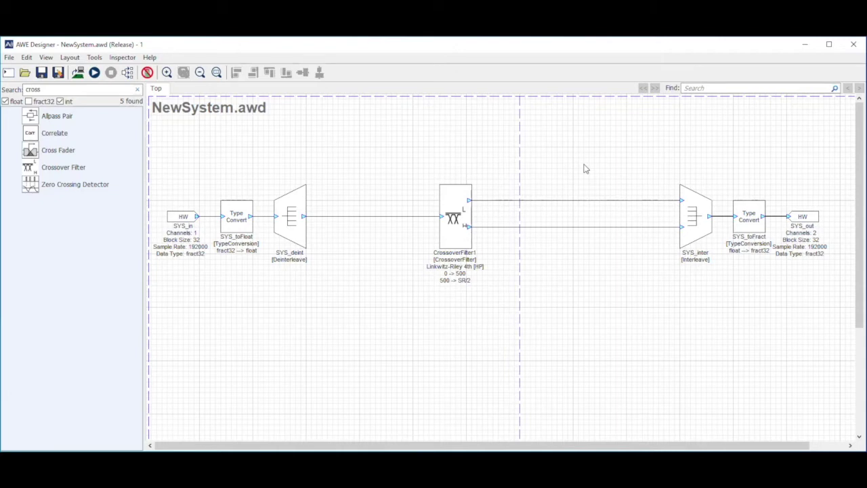
double_click(38, 90)
key("BackSpace")
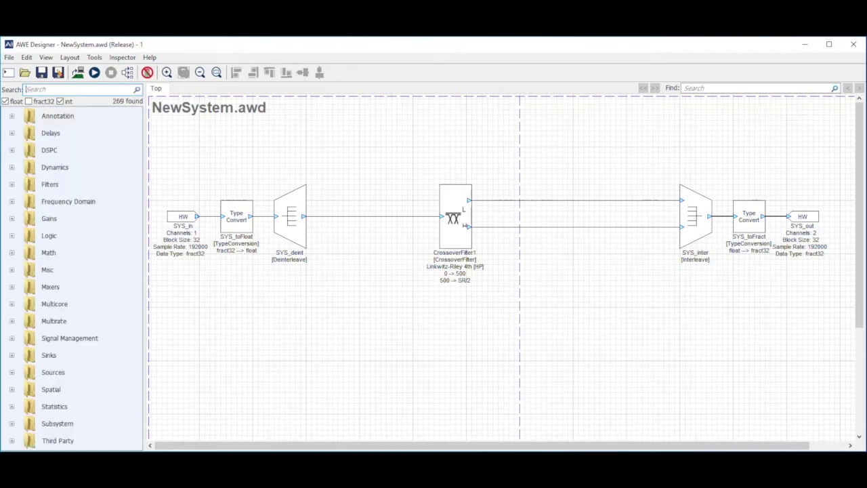
Search 'de', delete the crossover's high-band wire to SYS_inter, and drop in a Sample Delay block.
type("delay")
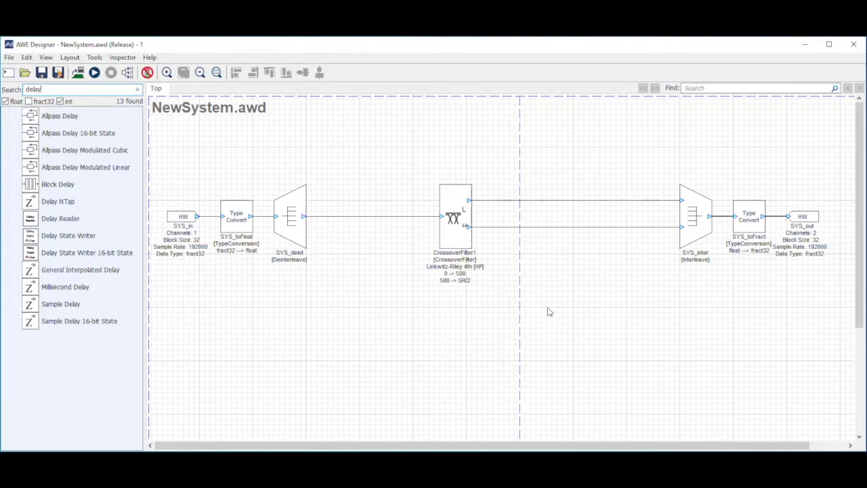
left_click(580, 227)
key("Delete")
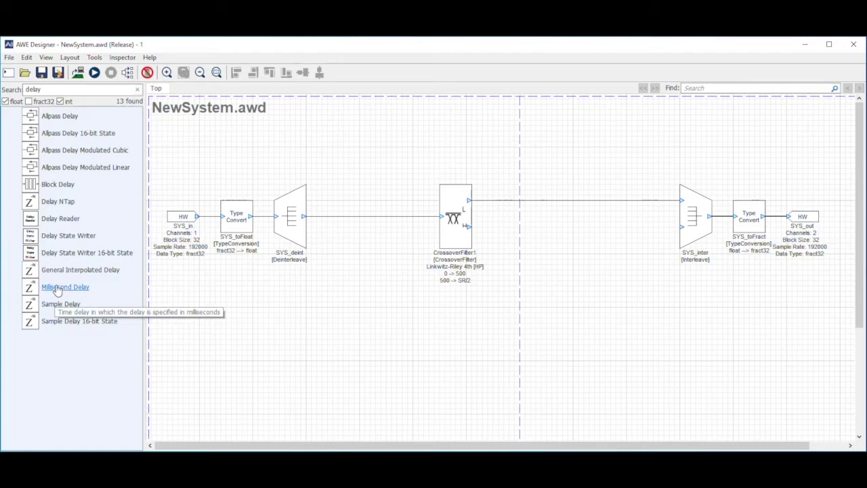
left_click_drag(73, 305, 575, 239)
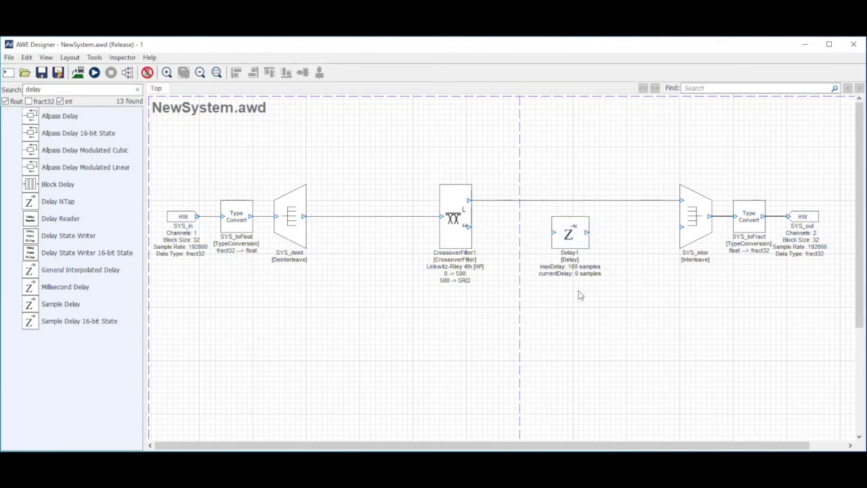
Set Delay1's maxDelay argument to 500 samples in its properties.
right_click(573, 235)
left_click(620, 242)
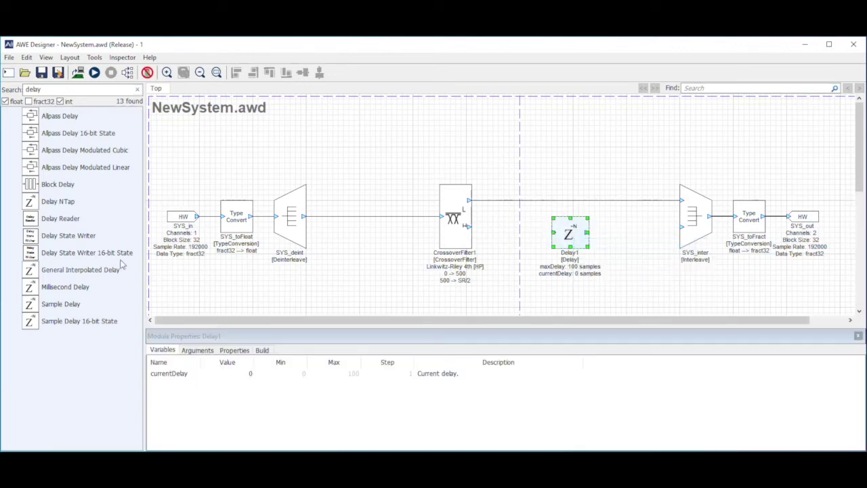
left_click(197, 350)
double_click(209, 373)
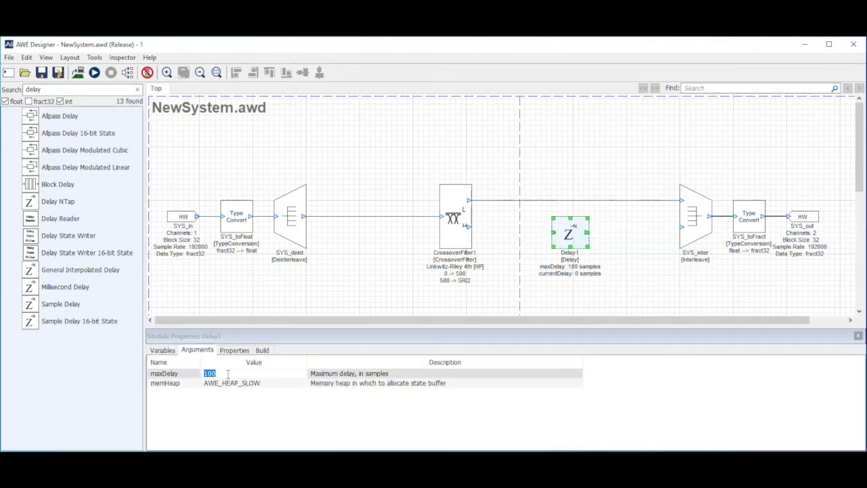
type("5")
key("Return")
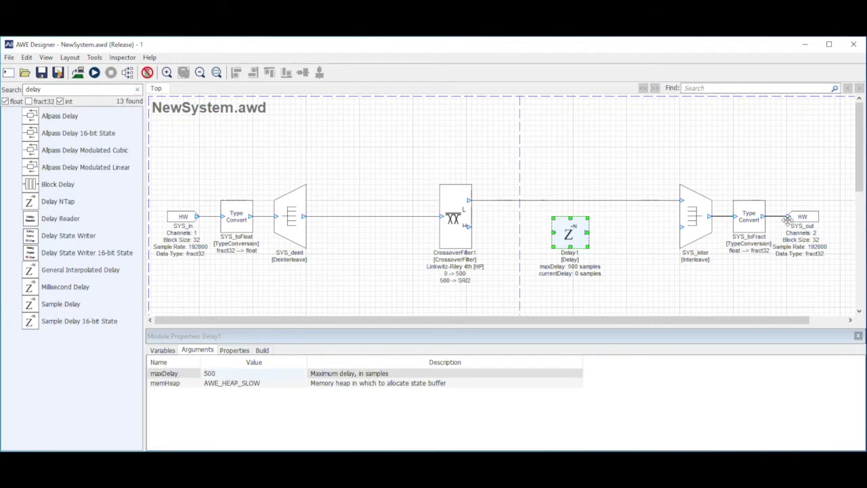
Enter 60 samples as Delay1's currentDelay in its live controls.
double_click(577, 237)
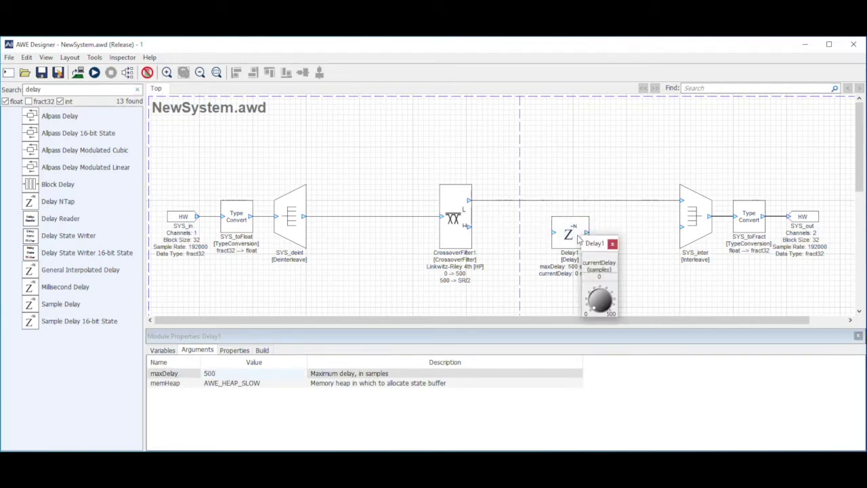
left_click(859, 335)
left_click(603, 276)
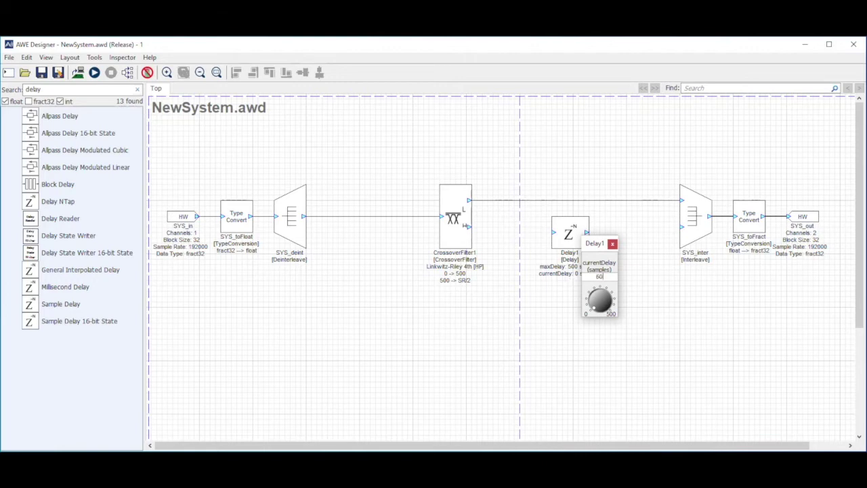
Wire crossover H into Delay1 and Delay1 into SYS_inter's lower input, align it, and run.
left_click(613, 243)
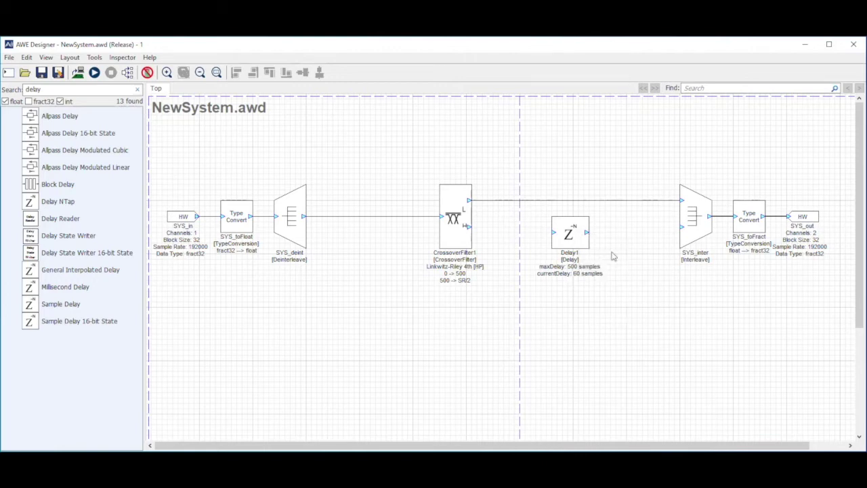
left_click_drag(587, 233, 683, 229)
left_click_drag(553, 232, 469, 227)
left_click_drag(572, 238, 577, 232)
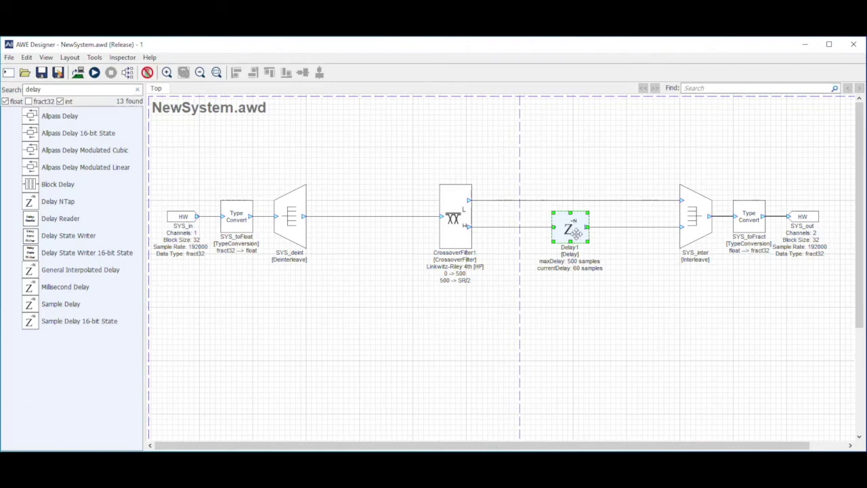
key("Right")
key("Right")
key("Right")
key("Right")
key("Right")
key("Right")
key("Right")
left_click(565, 332)
left_click(97, 72)
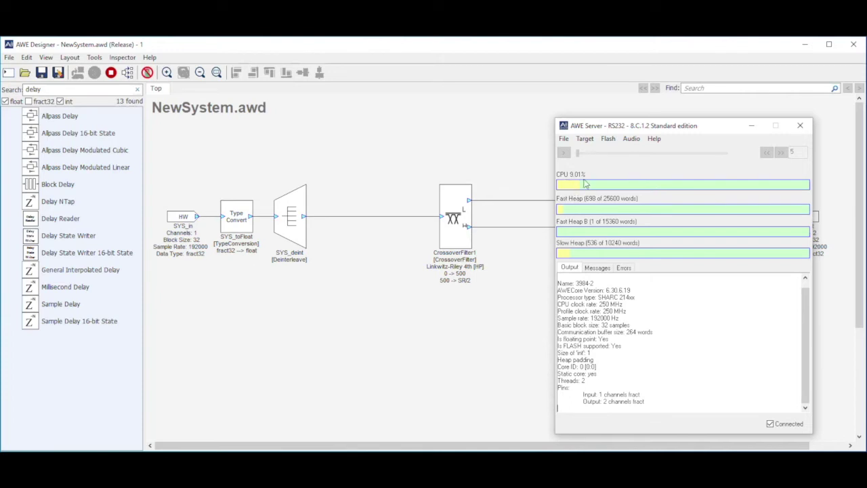
left_click(111, 74)
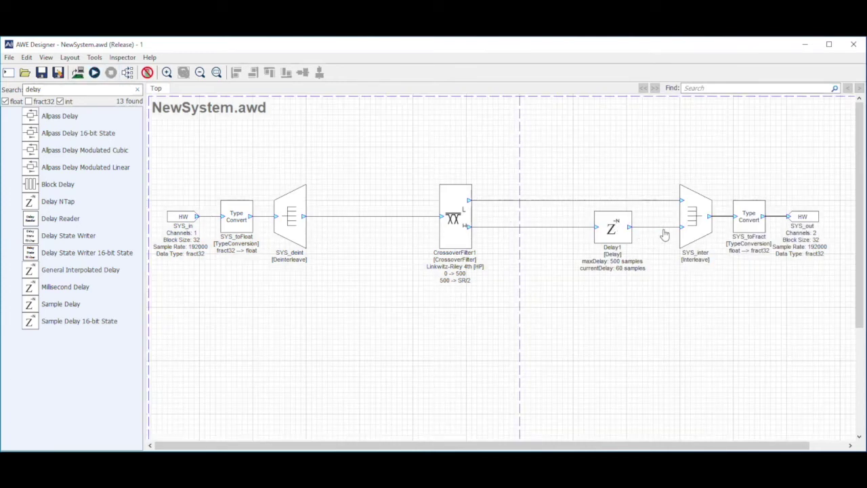
Replace the 'delay' search with 'Second' and drop a Second Order Filter above the diagram.
double_click(33, 89)
key("BackSpace")
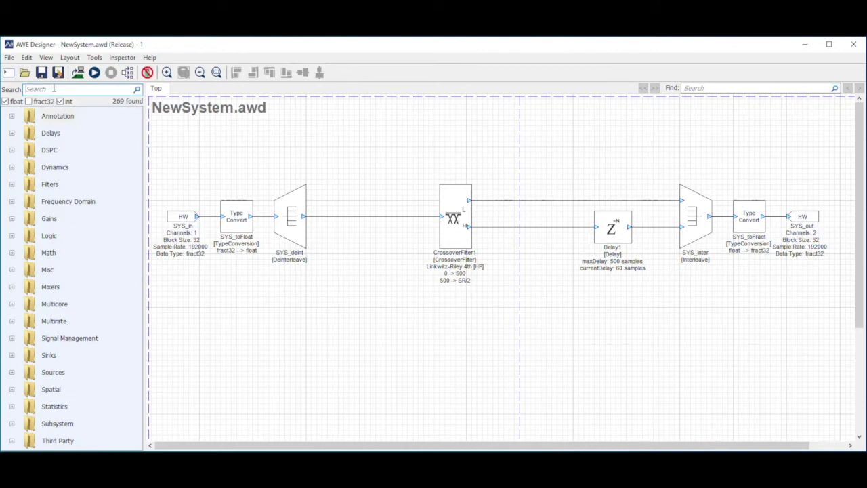
type("Second")
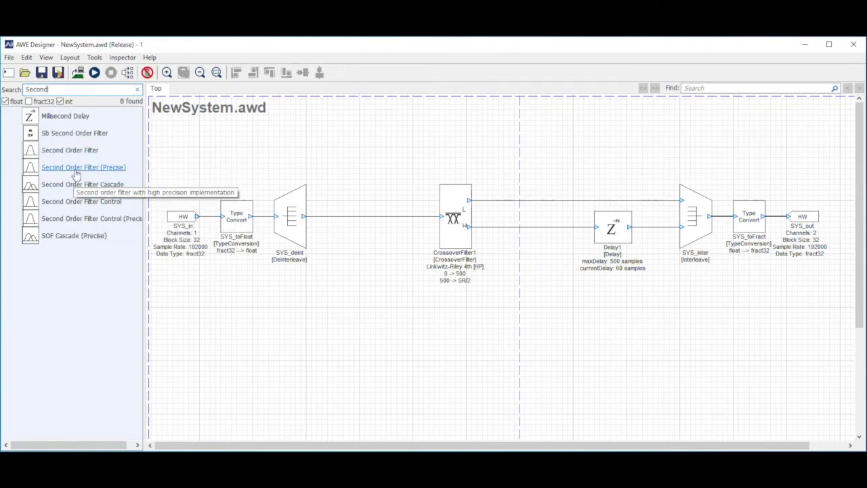
left_click_drag(75, 174, 541, 128)
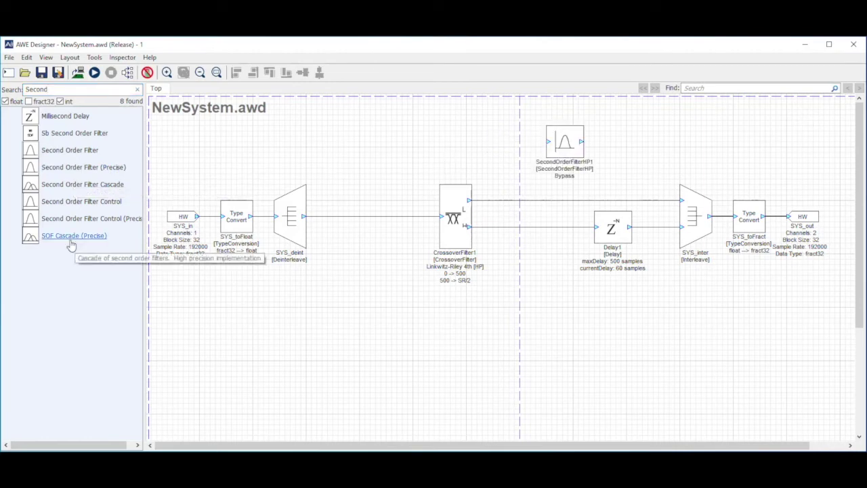
Place a precise SOF cascade beside SecondOrderFilterHP1, shift the filter left, and open its live controls.
left_click_drag(71, 246, 625, 125)
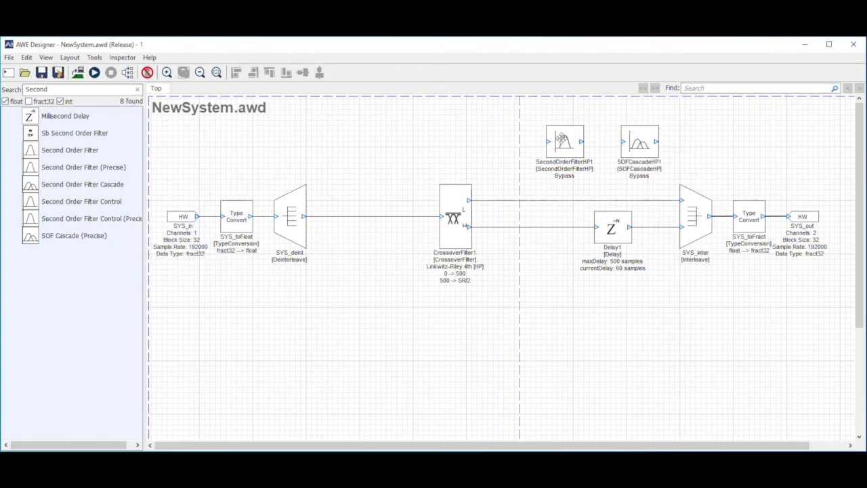
left_click_drag(562, 140, 519, 139)
double_click(516, 148)
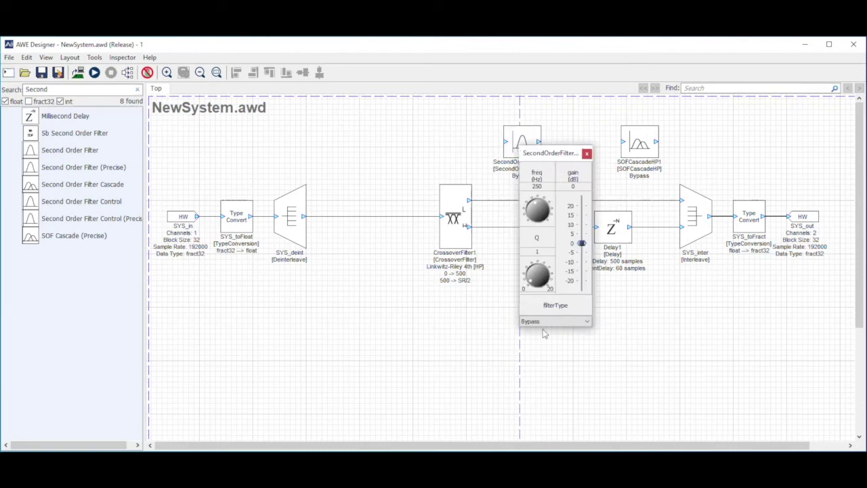
Leave SecondOrderFilterHP1's filter type at Bypass and close its control panel.
left_click(587, 321)
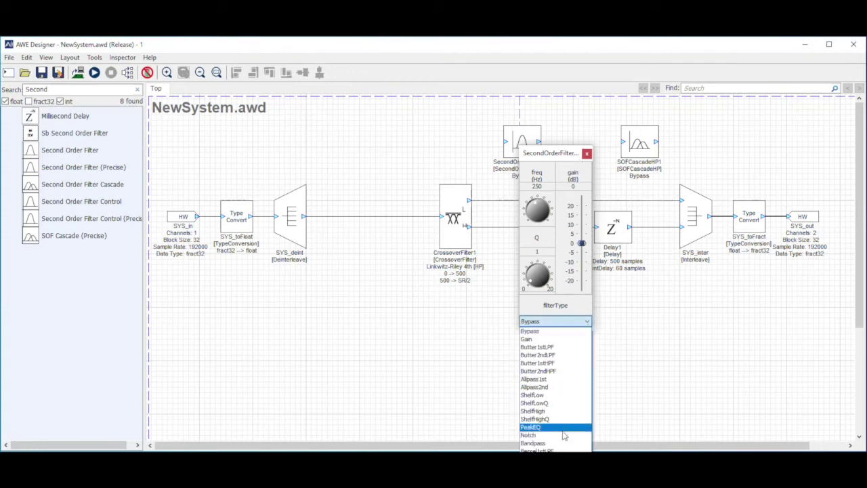
left_click(587, 153)
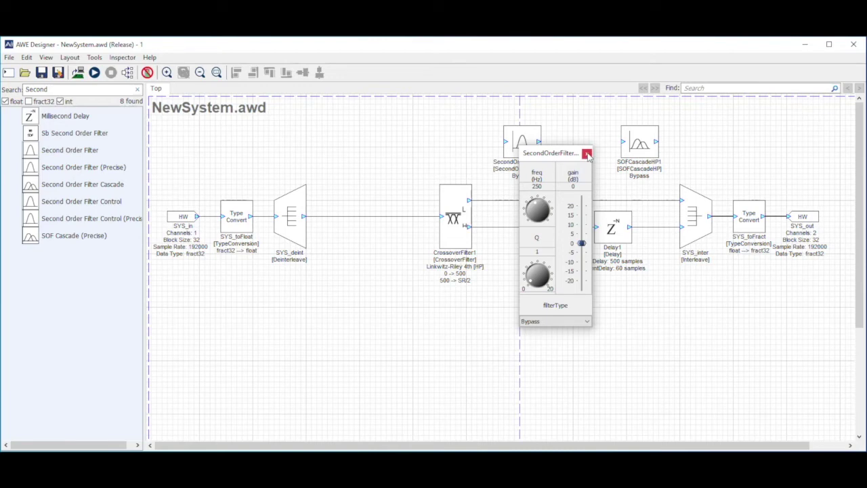
left_click(587, 153)
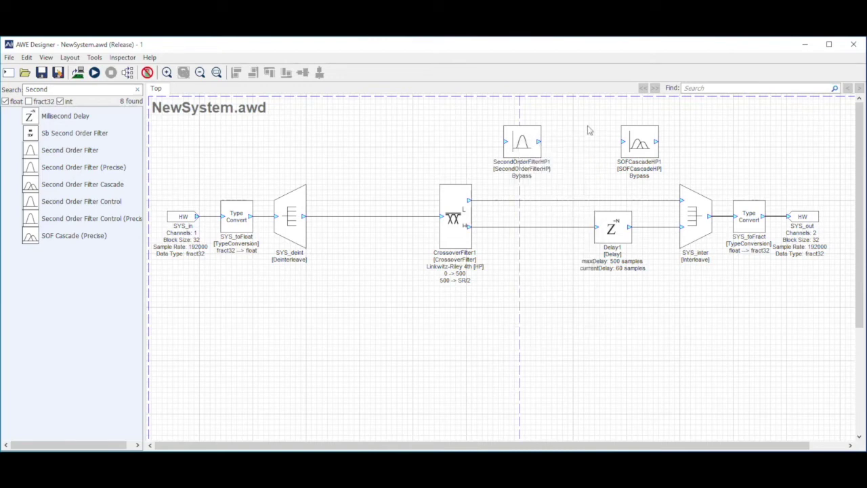
Set SOFCascadeHP1's numStages construction argument to 4 in its module properties.
left_click(648, 140)
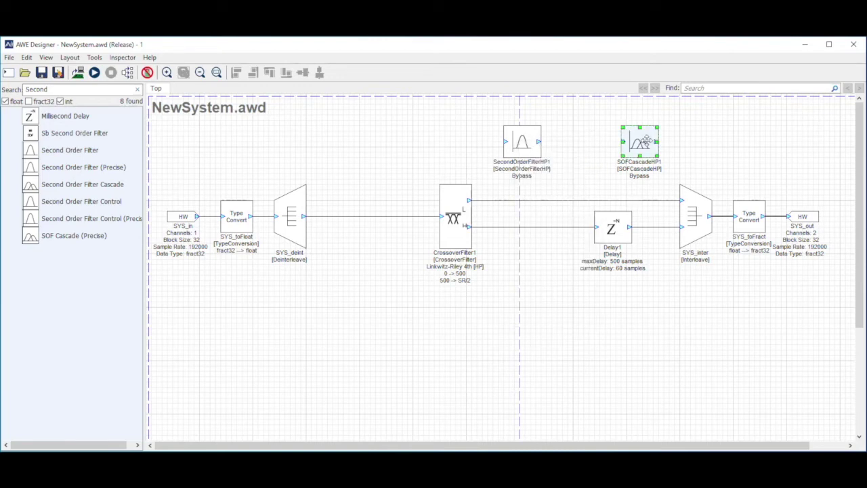
right_click(647, 140)
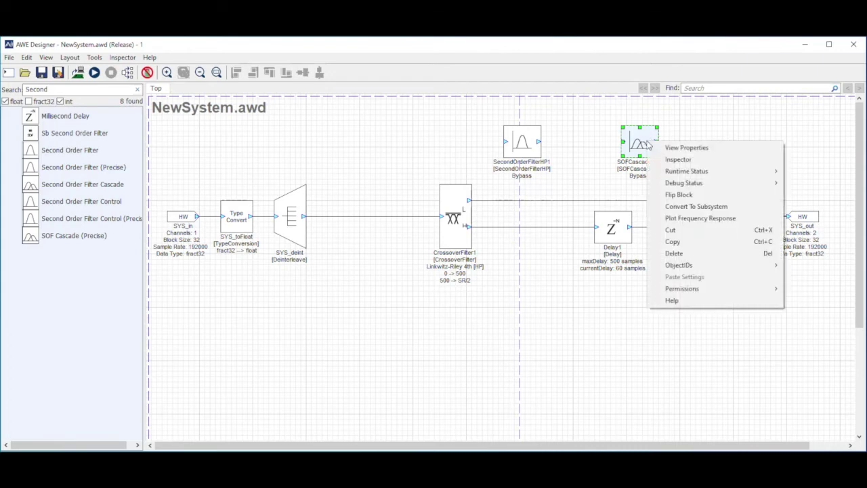
double_click(637, 139)
left_click(708, 142)
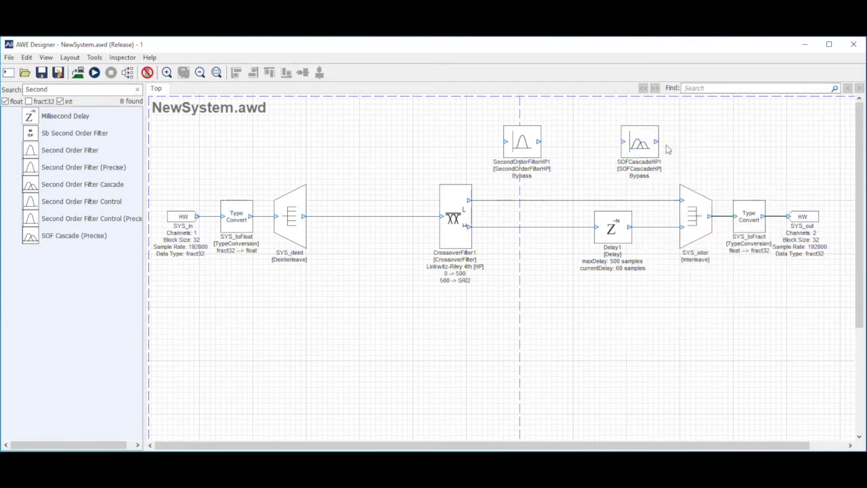
right_click(645, 140)
left_click(683, 144)
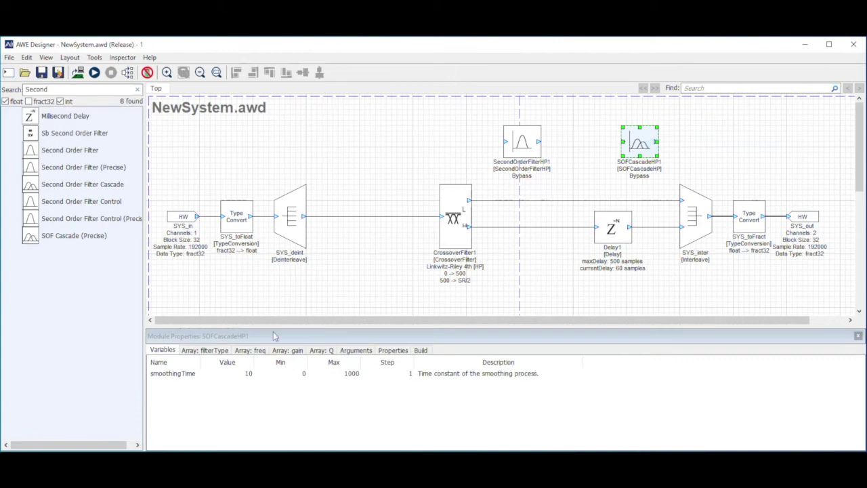
left_click(356, 350)
double_click(216, 384)
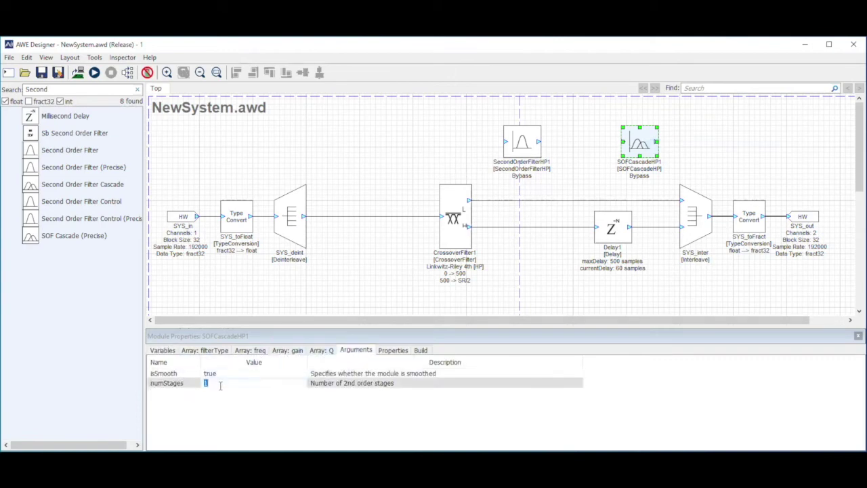
type("4")
key("Return")
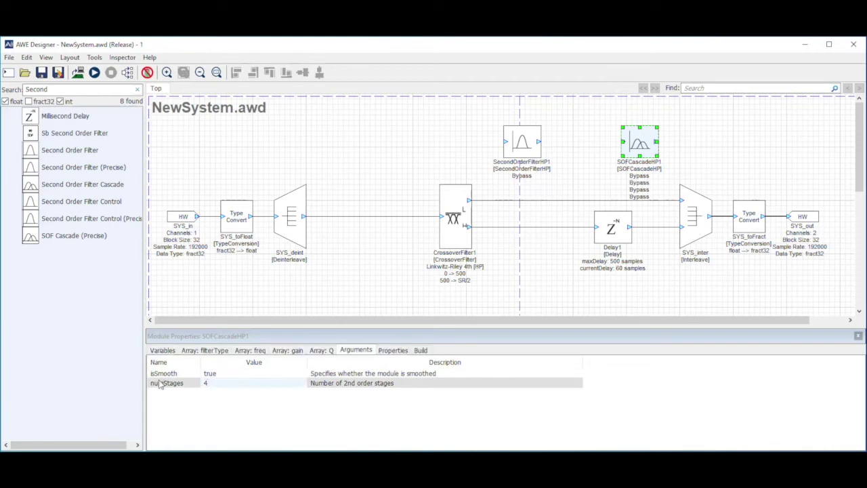
left_click(858, 335)
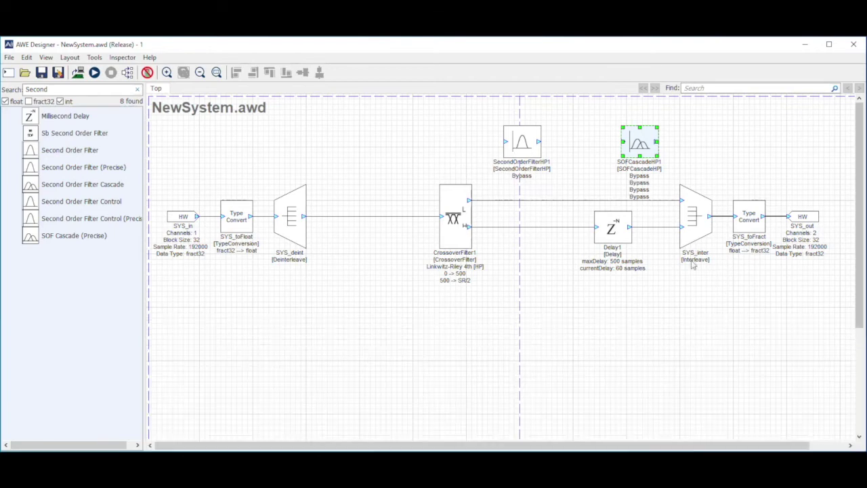
double_click(640, 143)
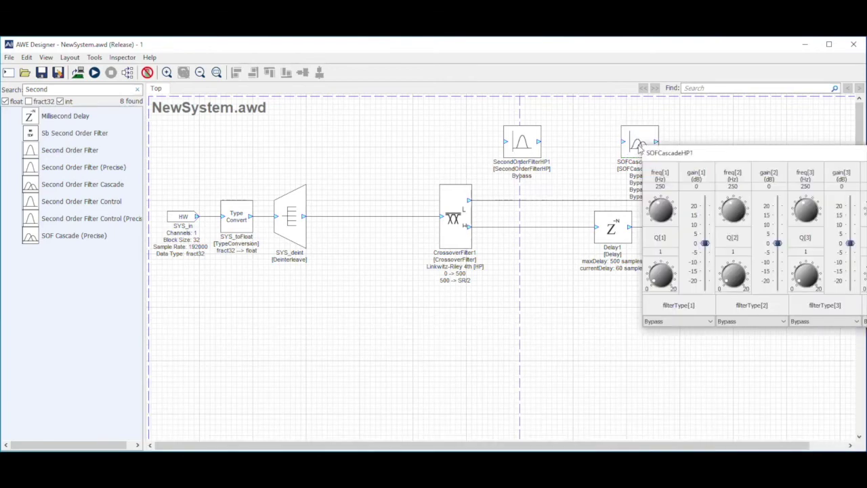
left_click_drag(727, 163, 629, 201)
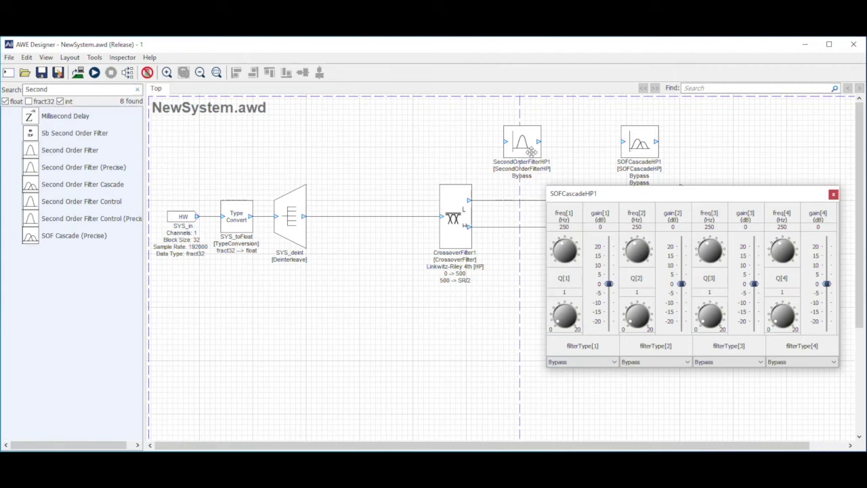
left_click(834, 194)
Delete the SOFCascadeHP1 block and the wire on the upper crossover path.
left_click(649, 139)
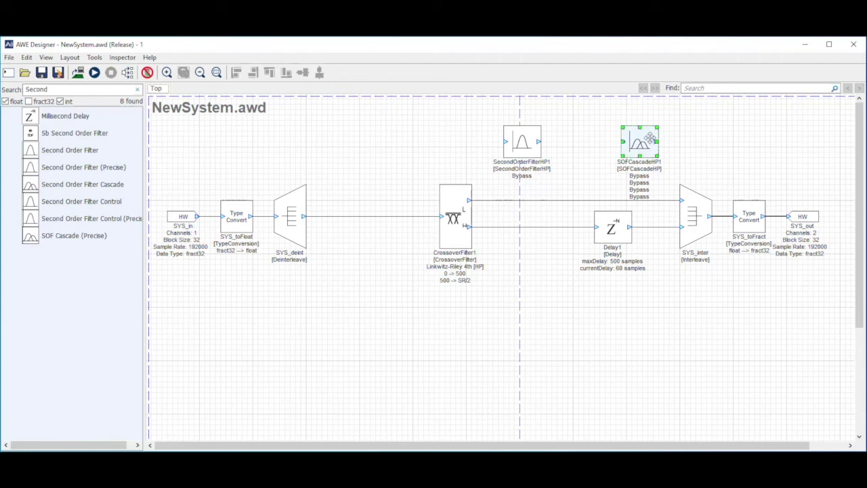
key("Delete")
mouse_move(575, 205)
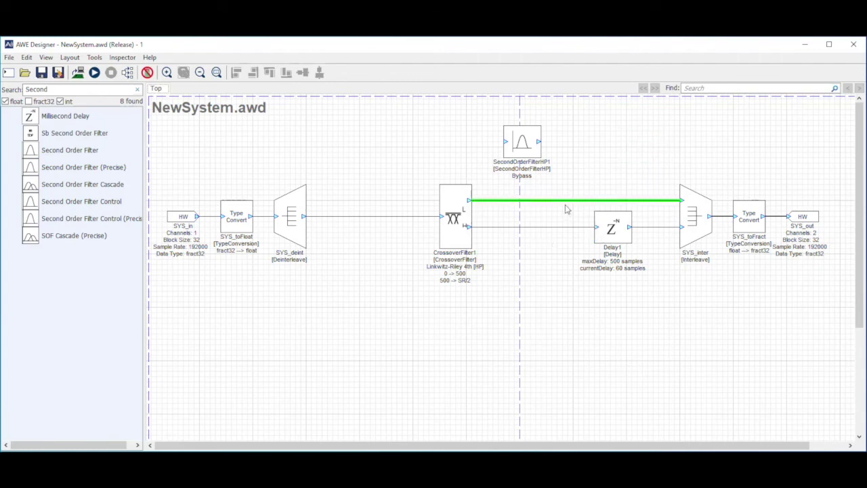
key("Delete")
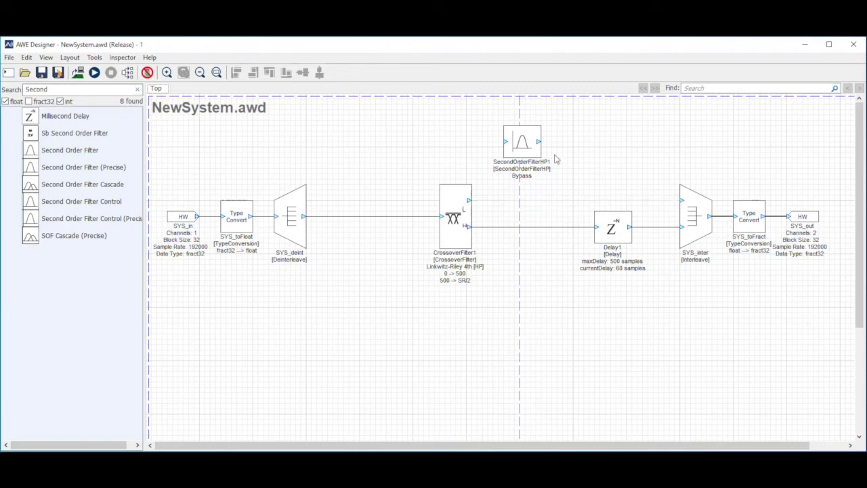
Move SecondOrderFilterHP1 onto the upper path and wire the crossover's low output into it.
left_click_drag(519, 141, 534, 195)
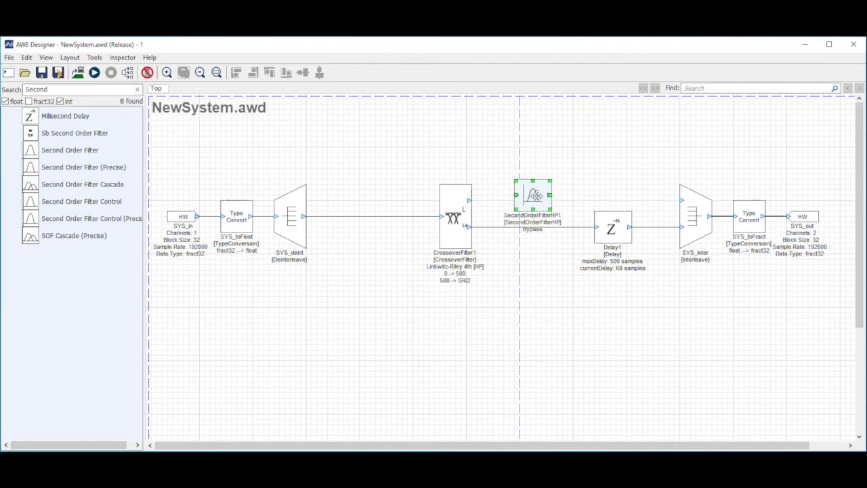
left_click(507, 194)
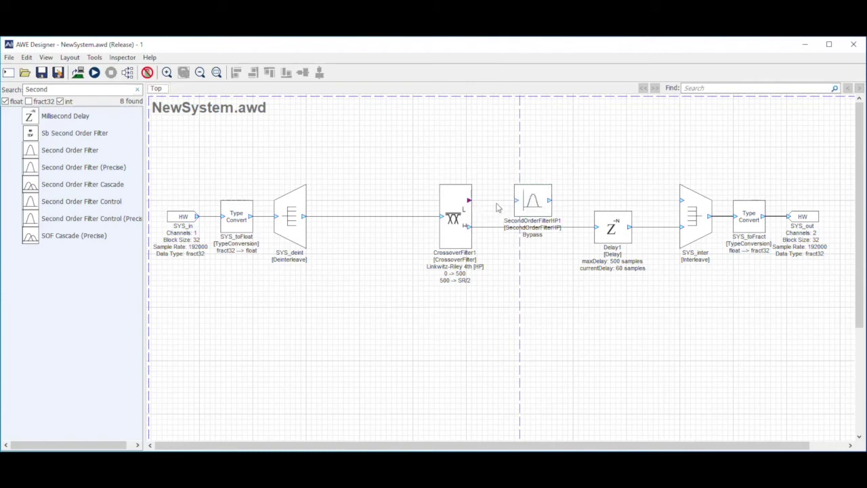
left_click_drag(469, 200, 681, 201)
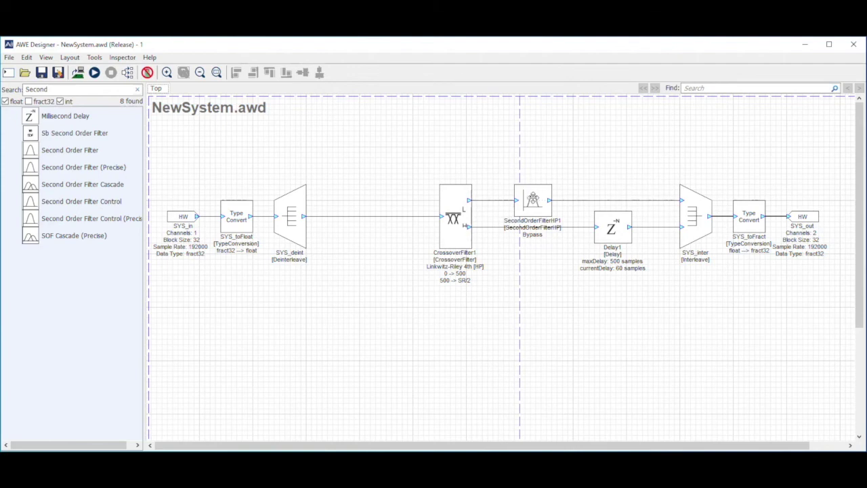
Switch SecondOrderFilterHP1's filter type to PeakEQ.
double_click(535, 201)
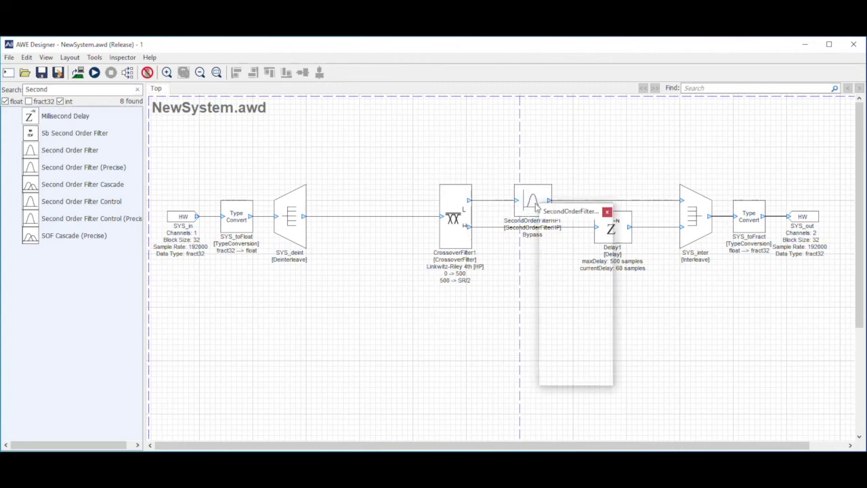
left_click(607, 379)
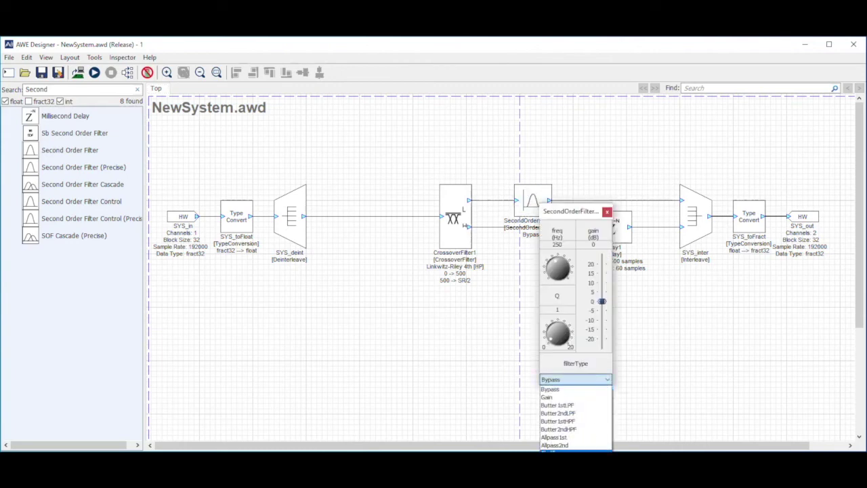
left_click(554, 461)
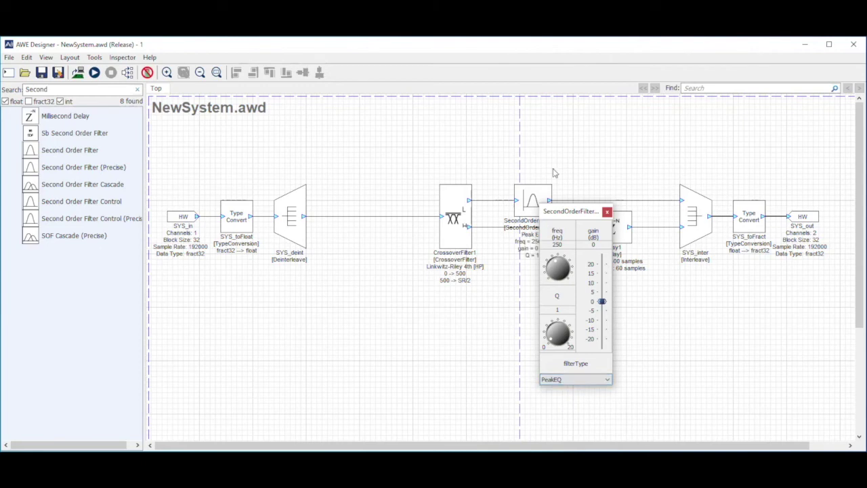
left_click(478, 248)
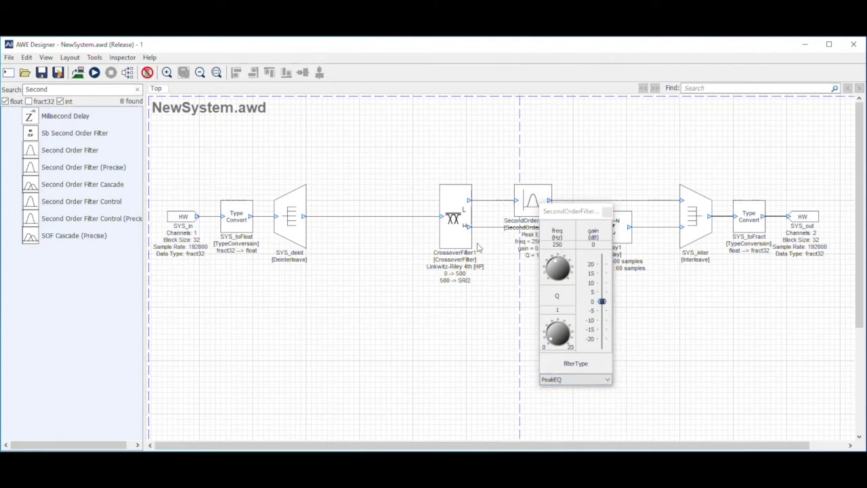
Set the Peak EQ to 300 Hz and 2 dB gain, keeping Q at 1.
left_click(566, 251)
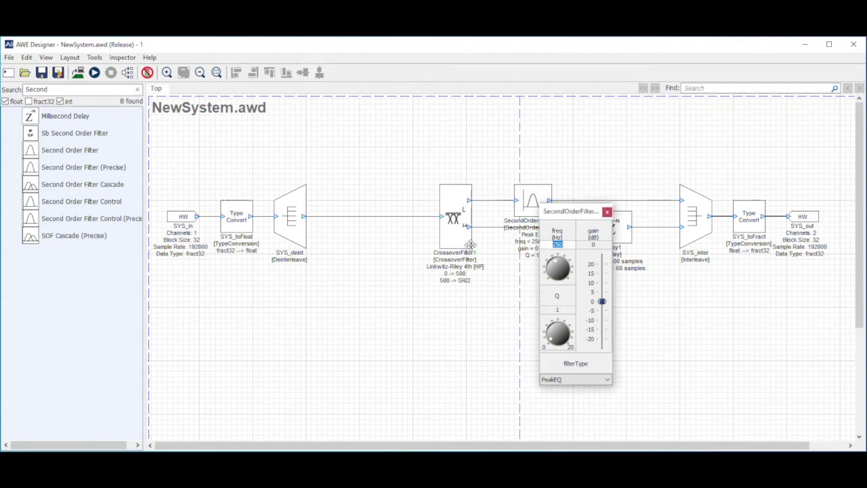
type("300")
key("Return")
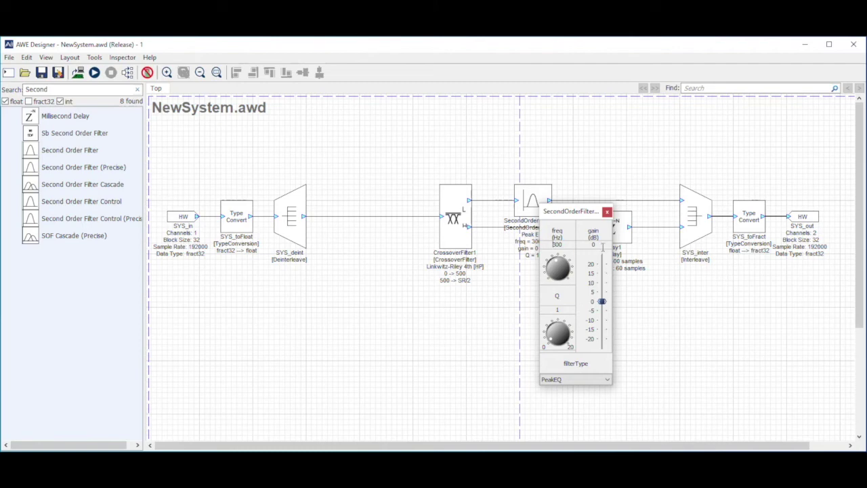
double_click(601, 245)
type("2")
key("Return")
double_click(569, 310)
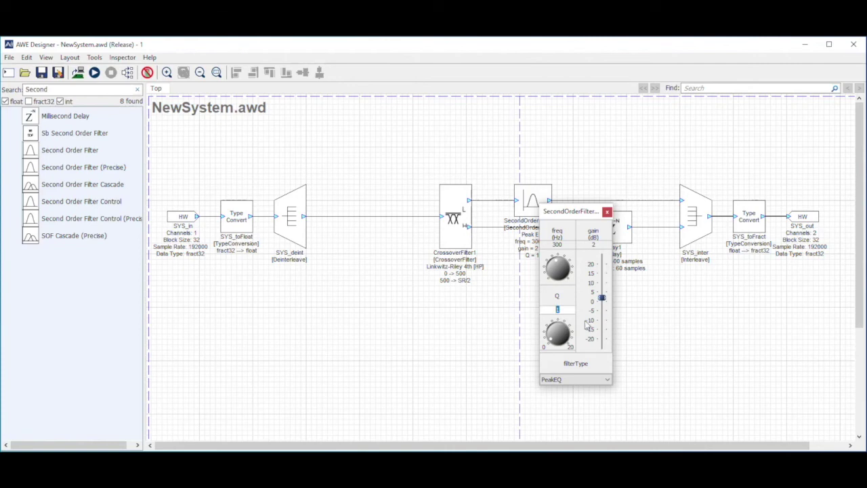
left_click(610, 221)
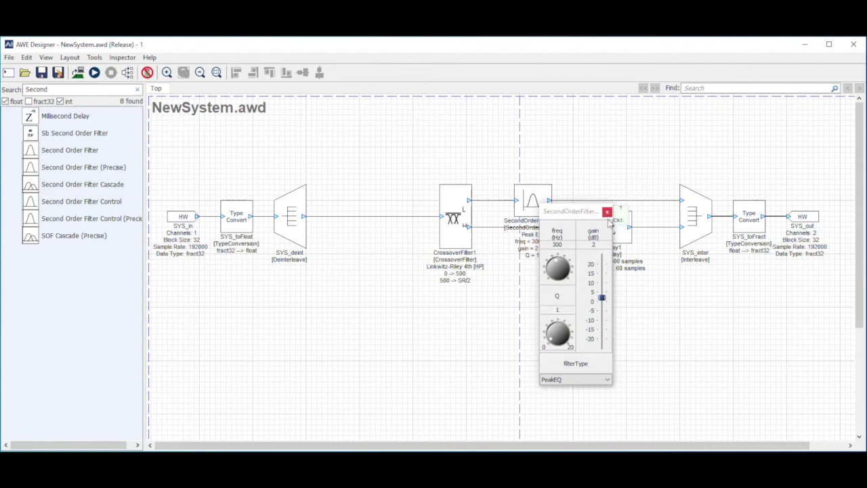
left_click(607, 212)
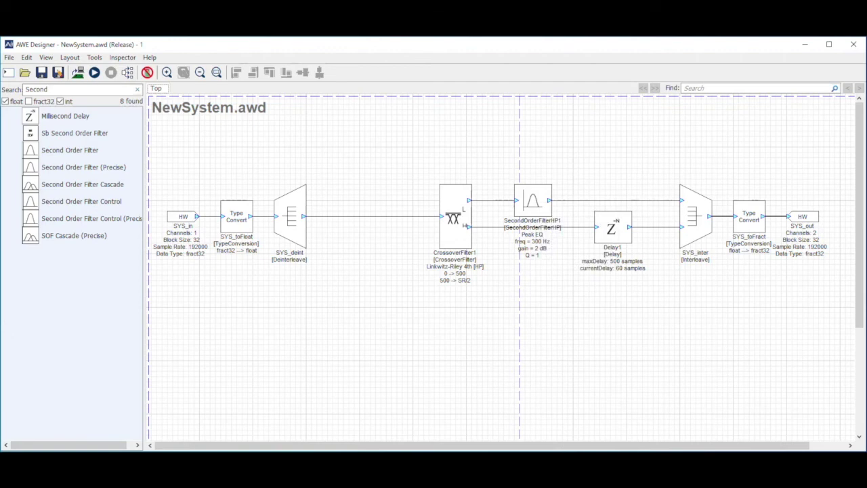
Run the design on the DSP target, then close the AWE Server status window.
left_click(94, 72)
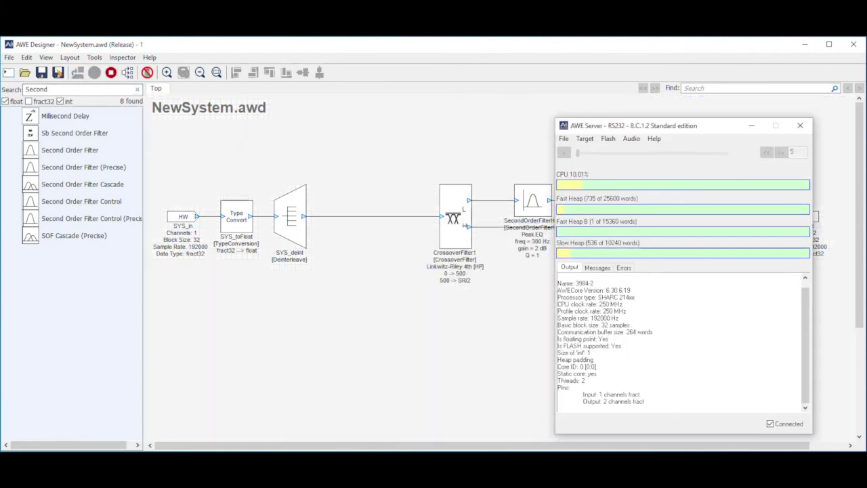
left_click_drag(730, 132, 771, 130)
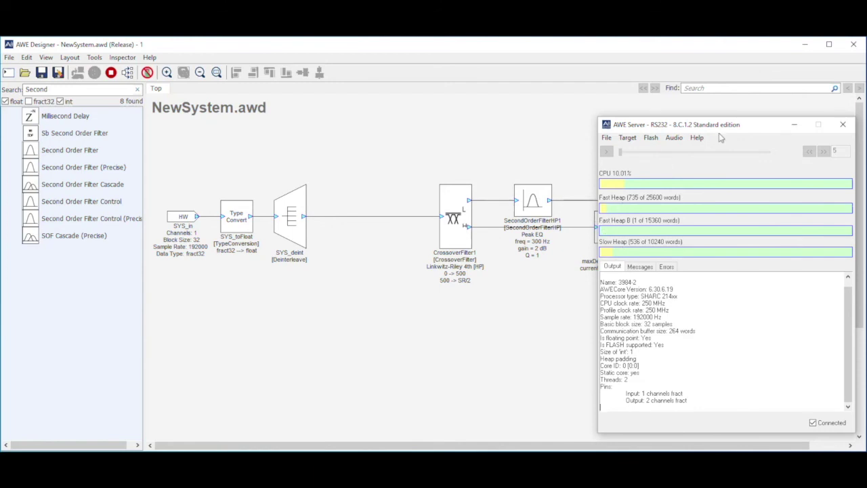
left_click(843, 124)
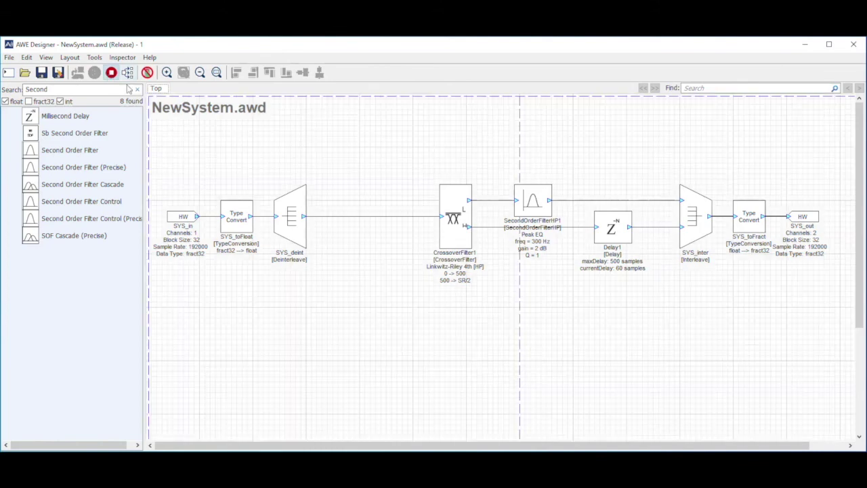